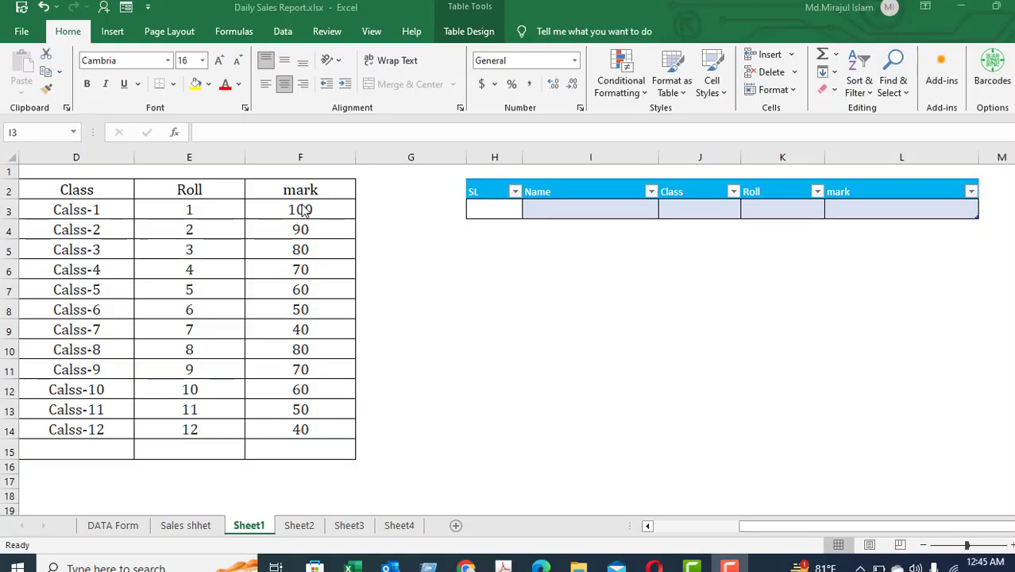
# Select the header row of the student table and fill it with green.
pyautogui.click(301, 194)
pyautogui.moveTo(121, 189); pyautogui.dragTo(99, 189)
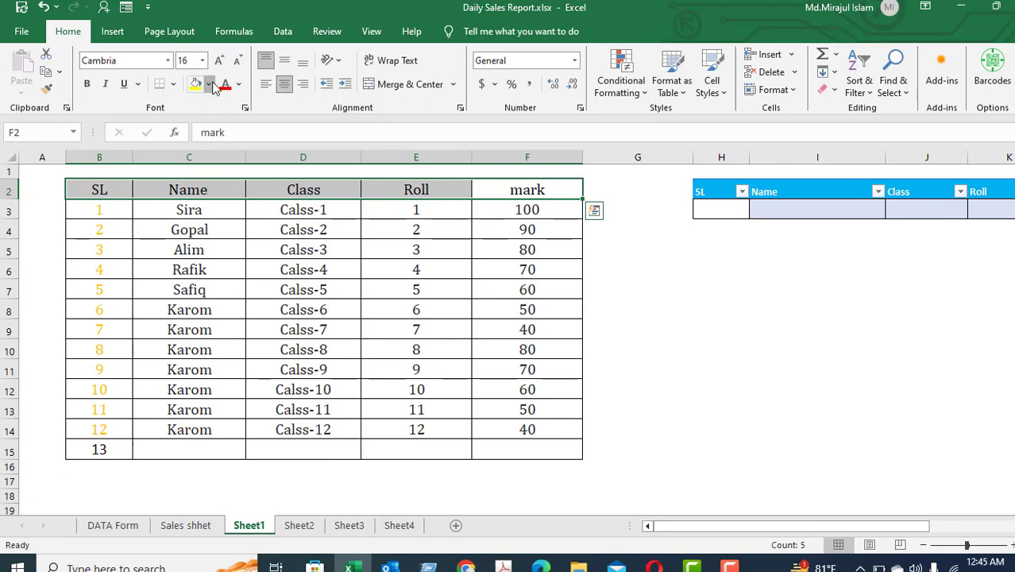
pyautogui.click(208, 85)
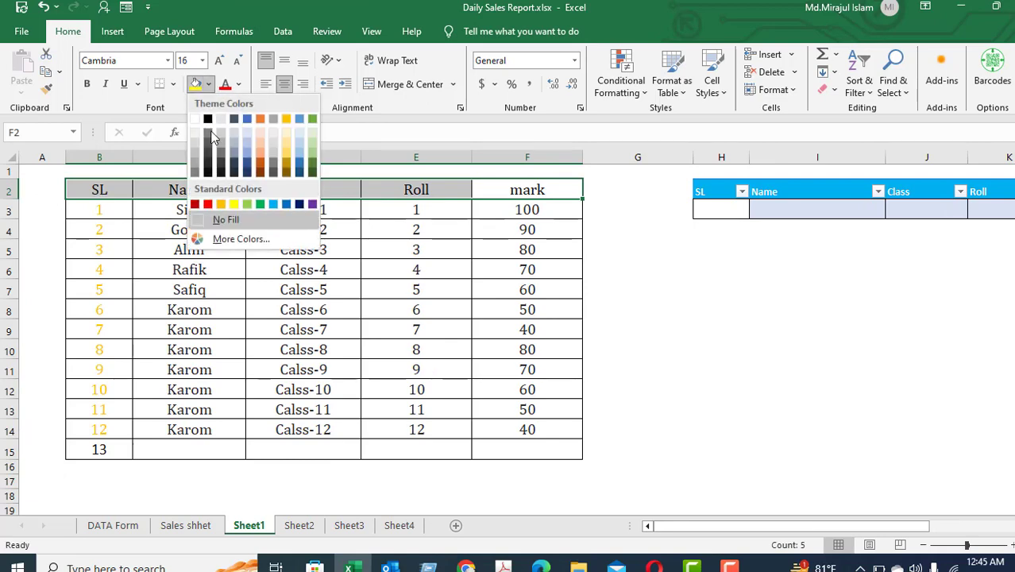
pyautogui.click(260, 205)
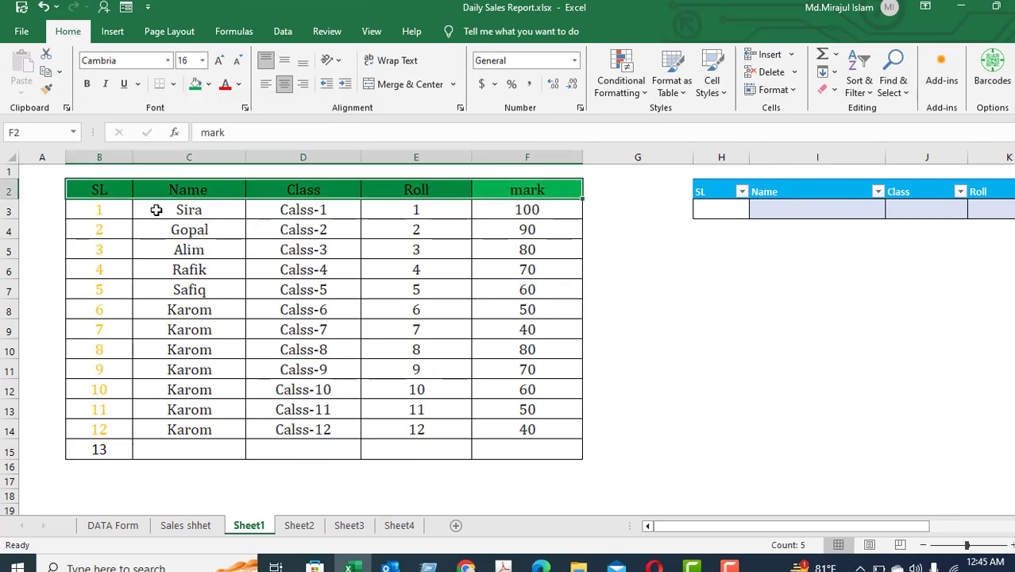
pyautogui.click(118, 209)
pyautogui.press('Right')
pyautogui.press('Right')
pyautogui.press('Right')
pyautogui.press('Right')
pyautogui.press('Right')
pyautogui.press('Right')
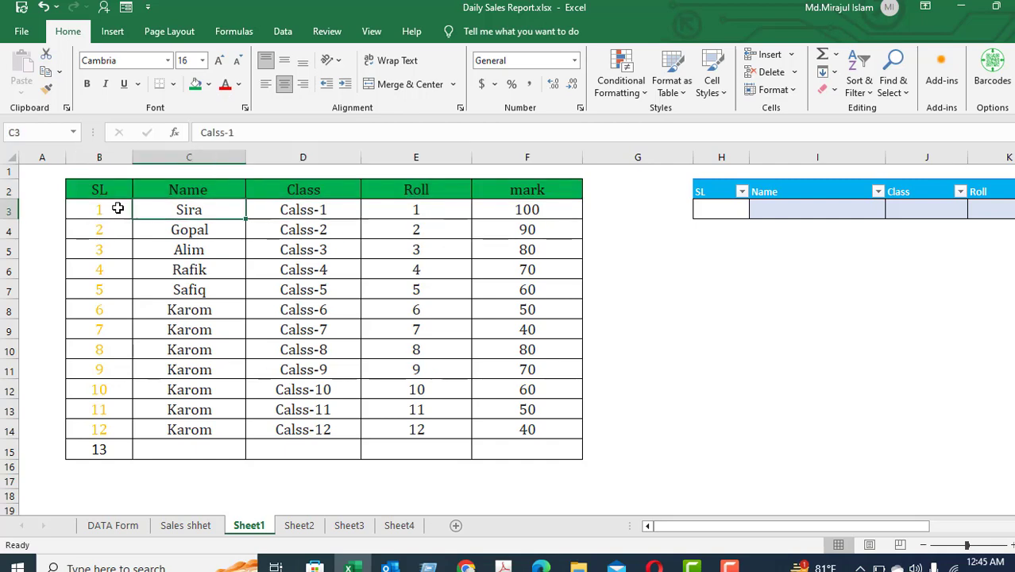
pyautogui.press('Right')
pyautogui.press('Right')
pyautogui.press('Right')
pyautogui.press('Right')
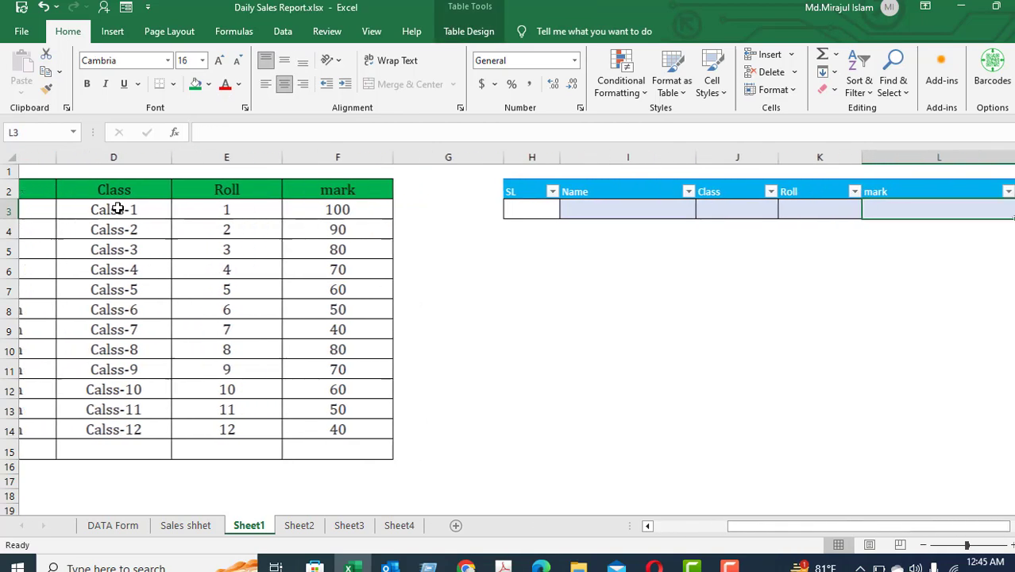
pyautogui.press('Left')
pyautogui.press('Left')
pyautogui.press('Left')
pyautogui.press('Left')
pyautogui.press('Left')
pyautogui.press('Left')
pyautogui.press('Left')
pyautogui.press('Left')
pyautogui.press('Left')
pyautogui.press('Left')
pyautogui.press('Up')
pyautogui.press('Up')
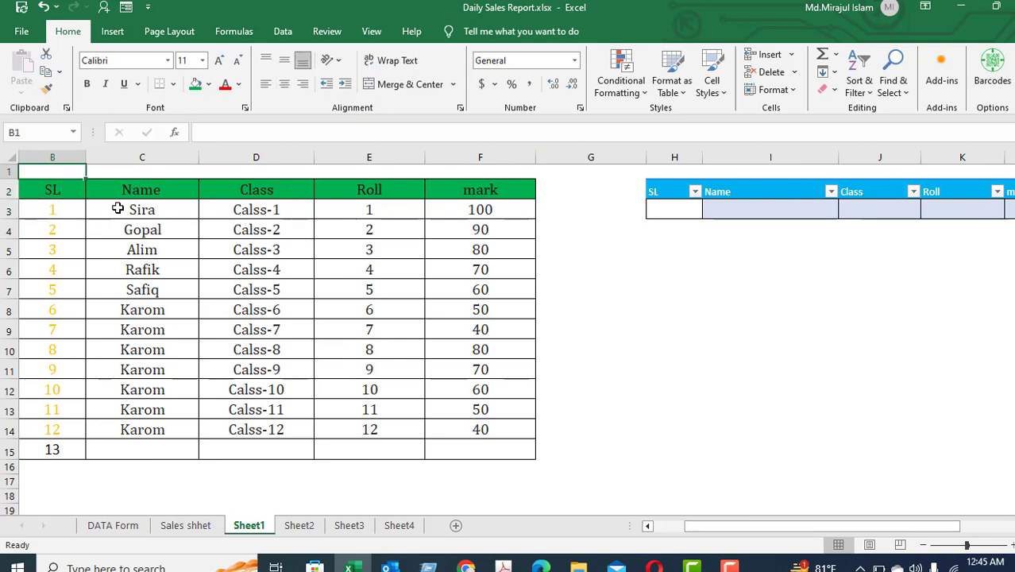
pyautogui.press('Down')
pyautogui.hotkey('shift', 'Right')
pyautogui.hotkey('shift', 'Right')
pyautogui.hotkey('shift', 'Right')
pyautogui.hotkey('shift', 'Right')
pyautogui.hotkey('shift', 'Right')
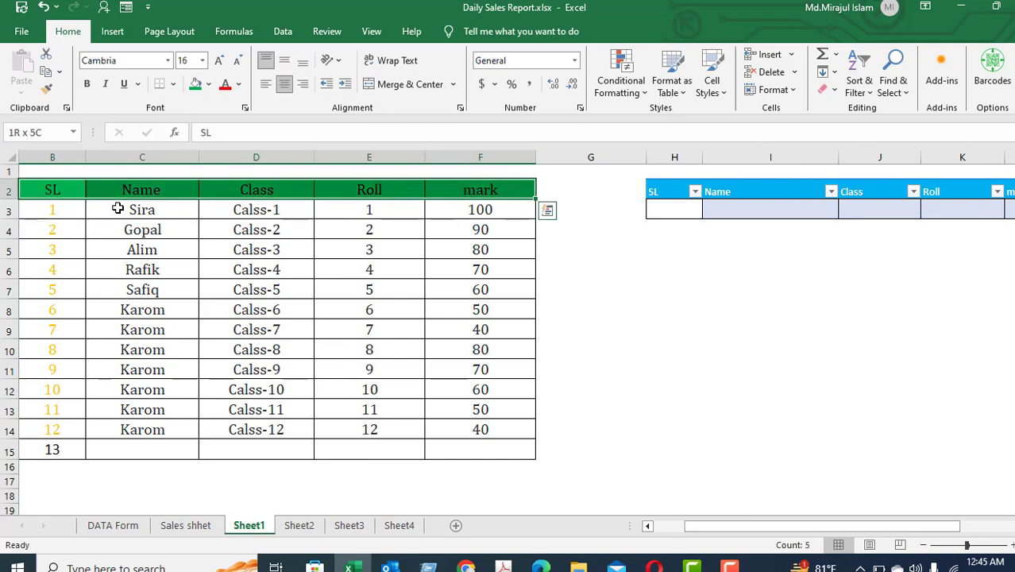
pyautogui.press('Right')
pyautogui.press('Right')
pyautogui.press('Right')
pyautogui.press('Right')
pyautogui.press('Right')
pyautogui.press('Right')
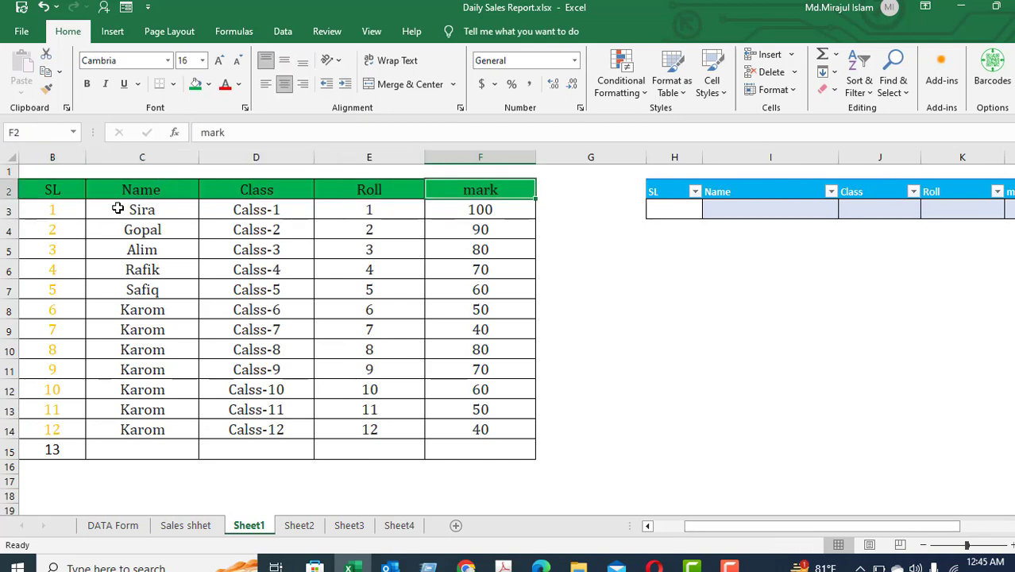
pyautogui.hotkey('shift', 'Right')
pyautogui.hotkey('shift', 'Right')
pyautogui.hotkey('shift', 'Right')
pyautogui.hotkey('shift', 'Right')
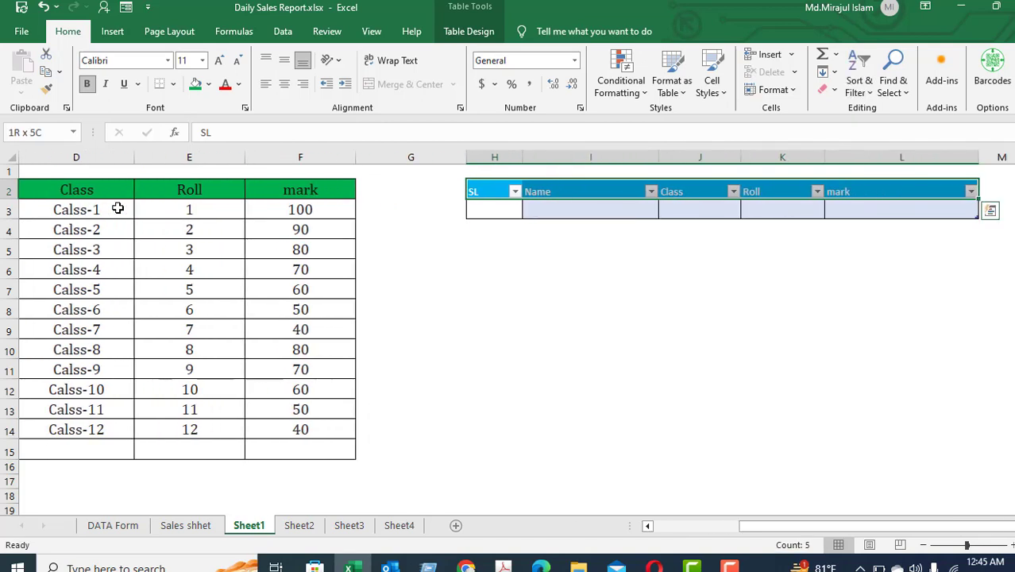
pyautogui.hotkey('shift', 'Down')
pyautogui.hotkey('shift', 'Up')
pyautogui.press('Left')
pyautogui.press('Left')
pyautogui.press('Left')
pyautogui.press('Left')
pyautogui.press('Left')
pyautogui.press('Left')
pyautogui.press('Right')
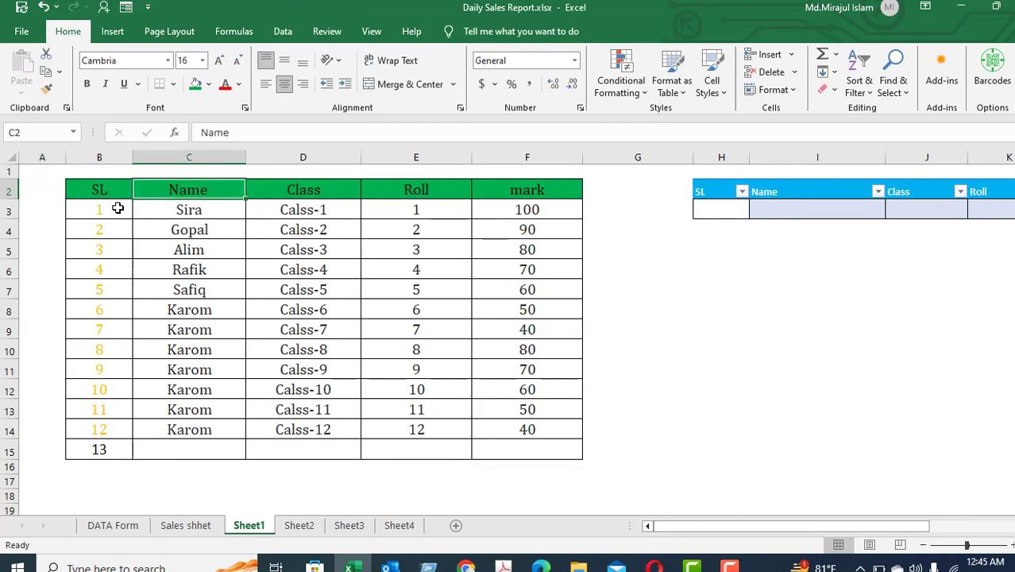
pyautogui.press('Right')
pyautogui.press('Right')
pyautogui.press('Right')
pyautogui.press('Right')
pyautogui.press('Right')
pyautogui.press('Down')
pyautogui.press('Down')
pyautogui.press('Down')
pyautogui.press('Left')
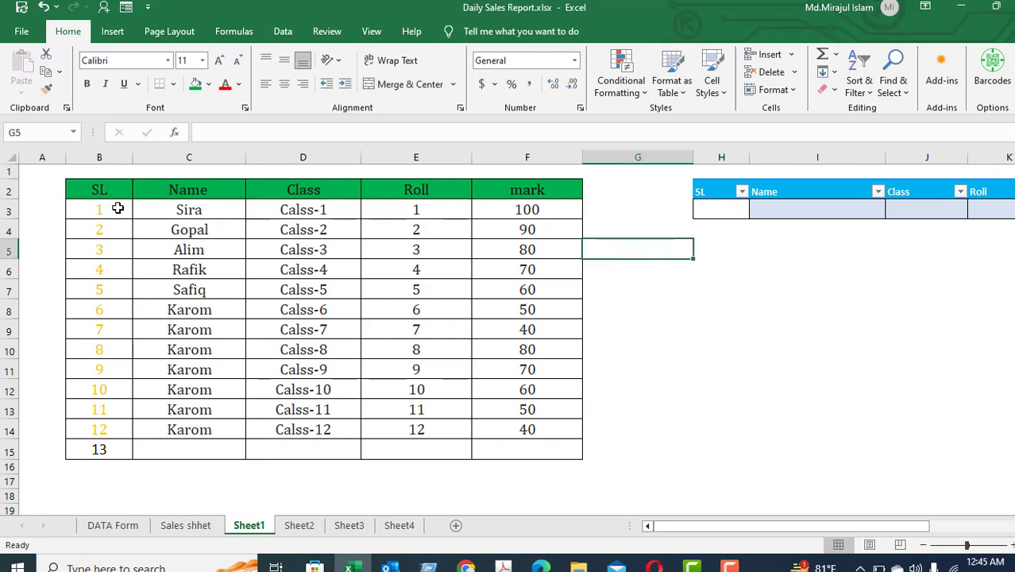
pyautogui.press('Left')
pyautogui.press('Left')
pyautogui.press('Left')
pyautogui.press('Left')
pyautogui.press('Up')
pyautogui.press('Left')
pyautogui.press('Right')
pyautogui.press('Right')
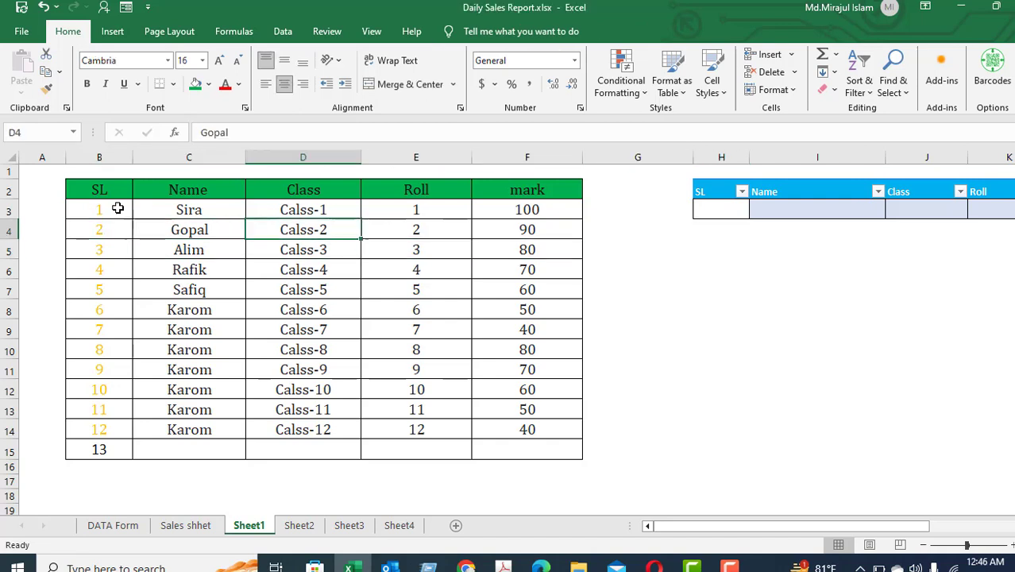
pyautogui.press('Right')
pyautogui.press('Right')
pyautogui.press('Right')
pyautogui.press('Right')
pyautogui.press('Up')
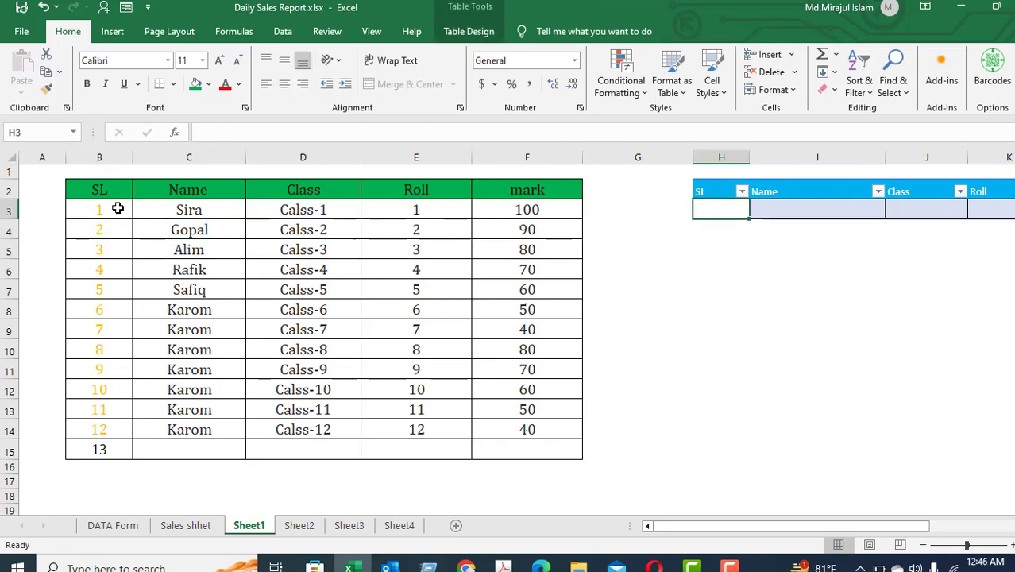
pyautogui.press('Right')
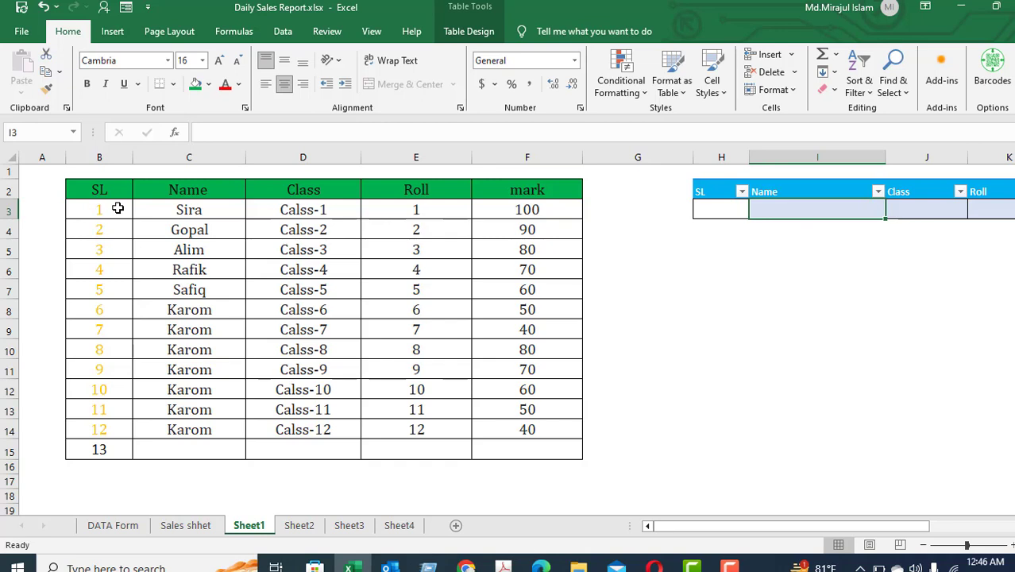
pyautogui.press('Left')
pyautogui.press('Right')
pyautogui.press('Right')
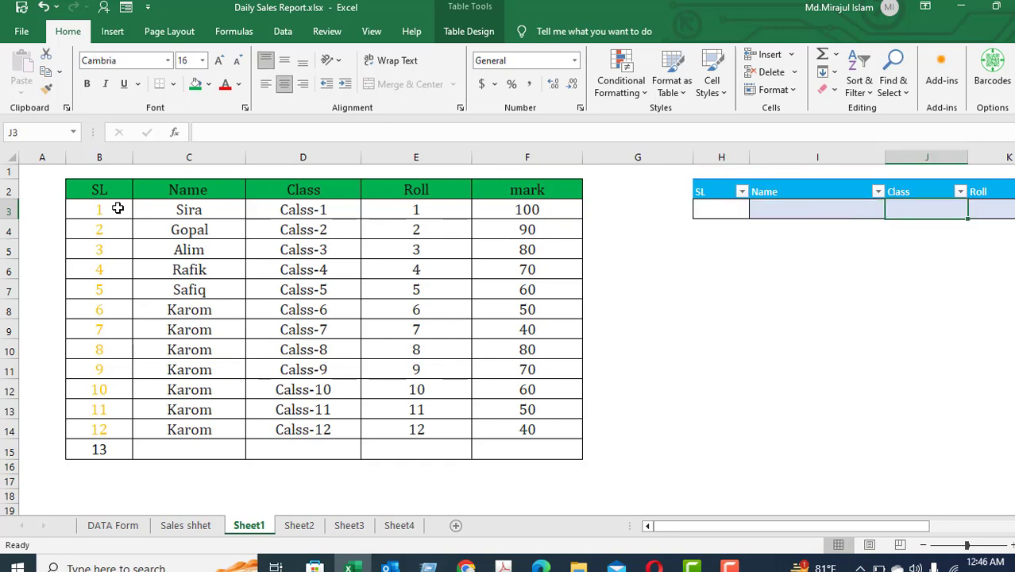
pyautogui.press('Left')
pyautogui.press('Left')
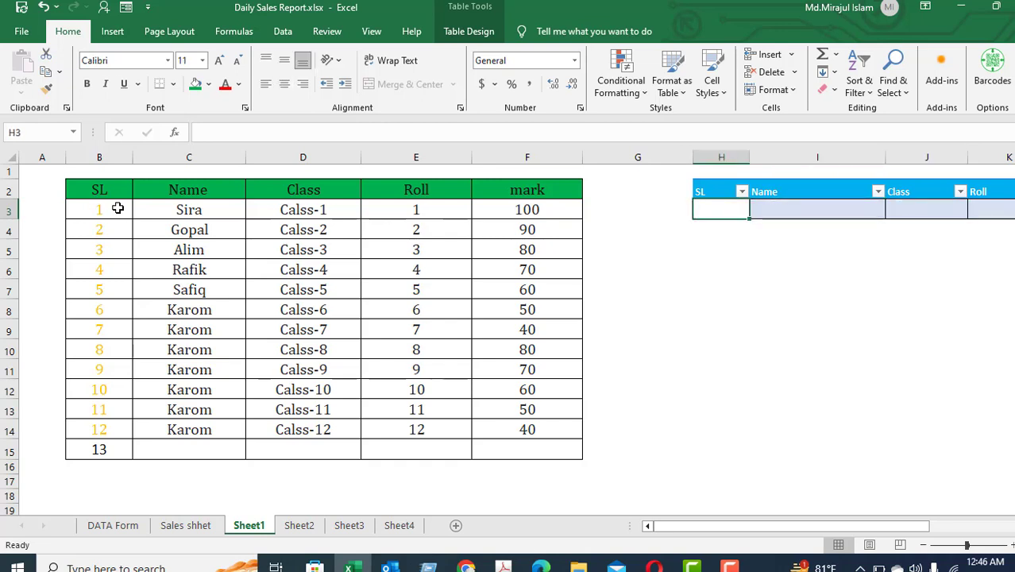
# Enter 3 in the SL cell of the lookup table.
pyautogui.write('3')
pyautogui.press('Right')
pyautogui.press('Right')
pyautogui.press('Right')
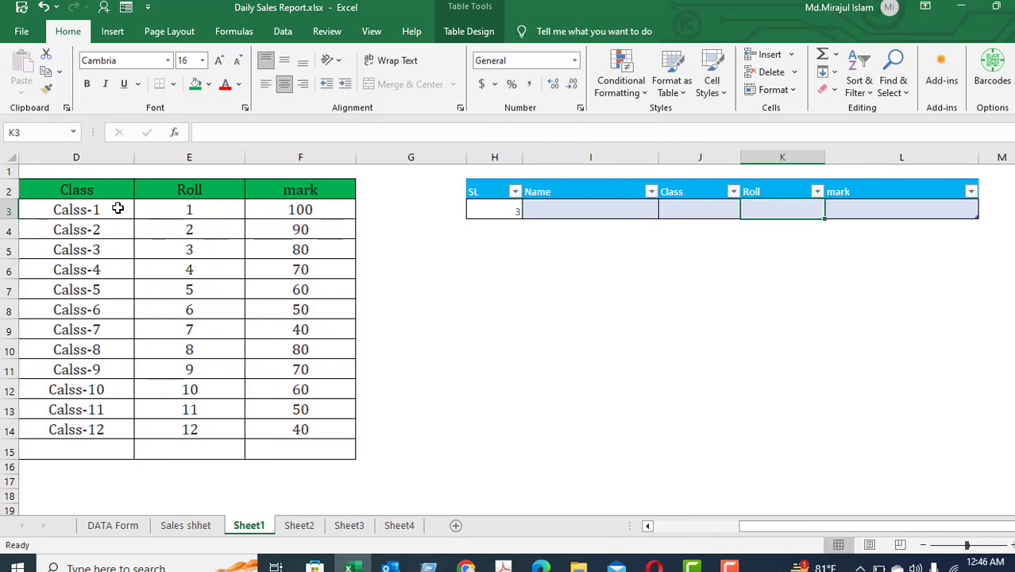
pyautogui.press('Left')
pyautogui.press('Left')
pyautogui.press('Left')
pyautogui.press('Left')
pyautogui.press('Left')
pyautogui.press('Left')
pyautogui.press('Left')
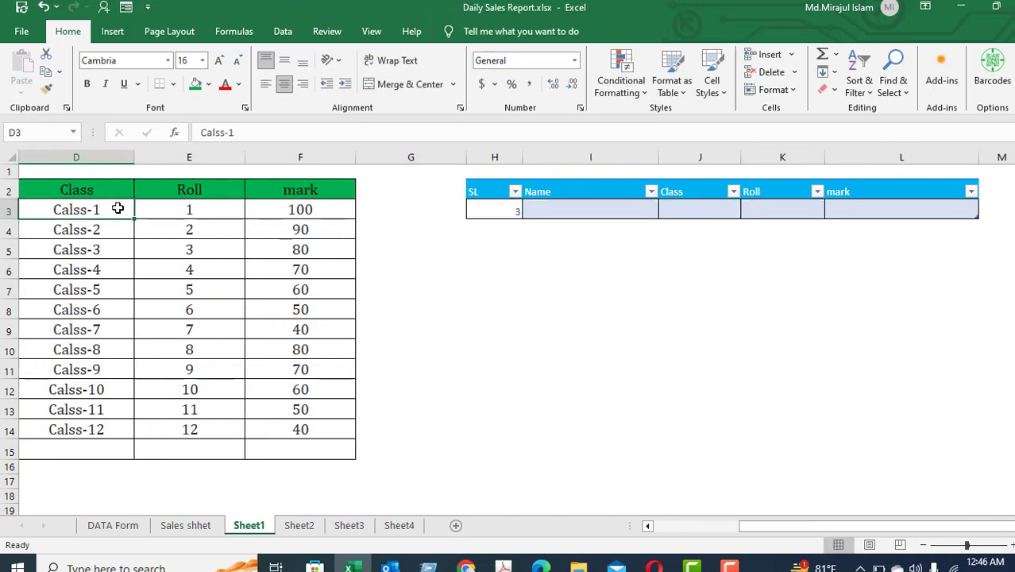
pyautogui.press('Right')
pyautogui.press('Right')
pyautogui.press('Right')
pyautogui.press('Left')
pyautogui.press('Left')
pyautogui.press('Left')
pyautogui.press('Left')
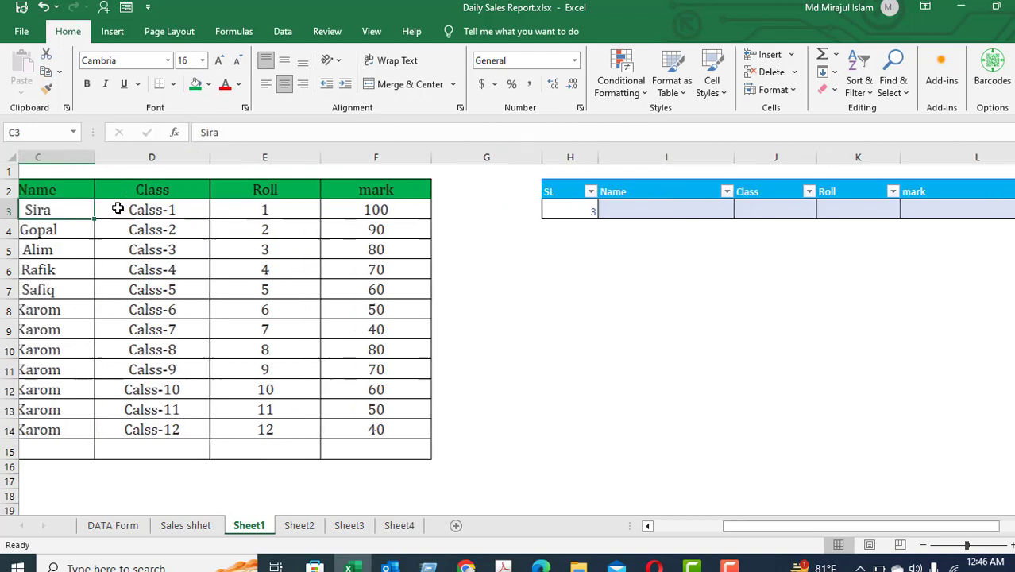
pyautogui.press('Down')
pyautogui.press('Down')
pyautogui.press('Down')
pyautogui.press('Right')
pyautogui.press('Right')
pyautogui.press('Right')
pyautogui.press('Right')
pyautogui.press('Right')
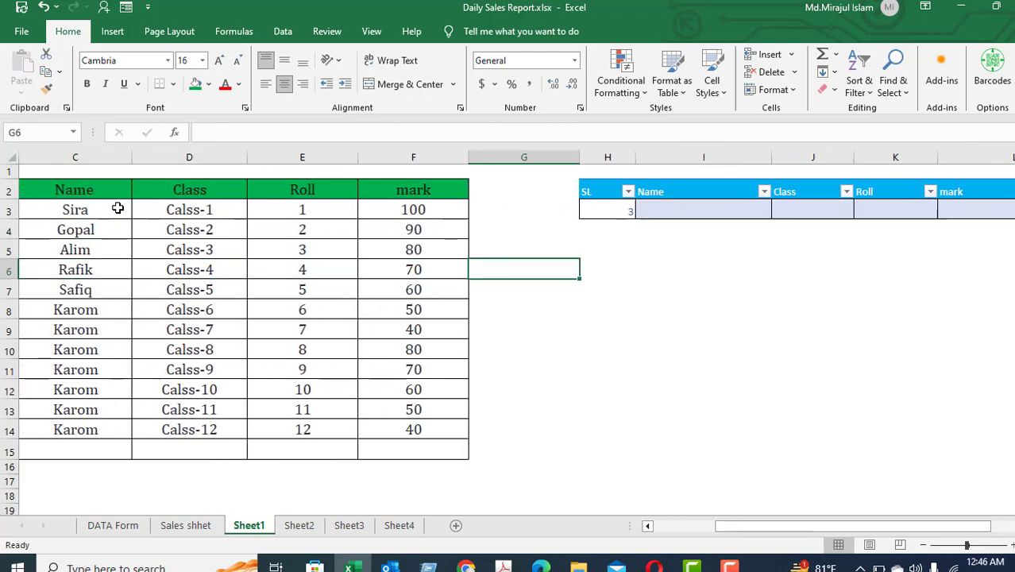
pyautogui.press('Up')
pyautogui.press('Up')
pyautogui.press('Up')
# In the lookup table's Name cell, enter =DGET($B$2:$F$15,C2,Table1[[#All],[SL]]) to fetch the name for the SL number.
pyautogui.press('Right')
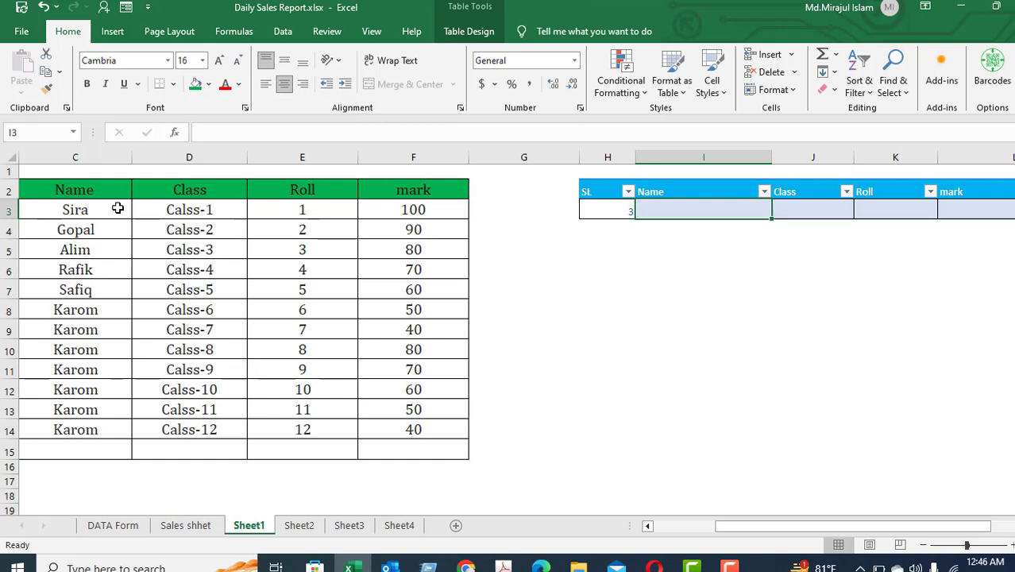
pyautogui.write('=')
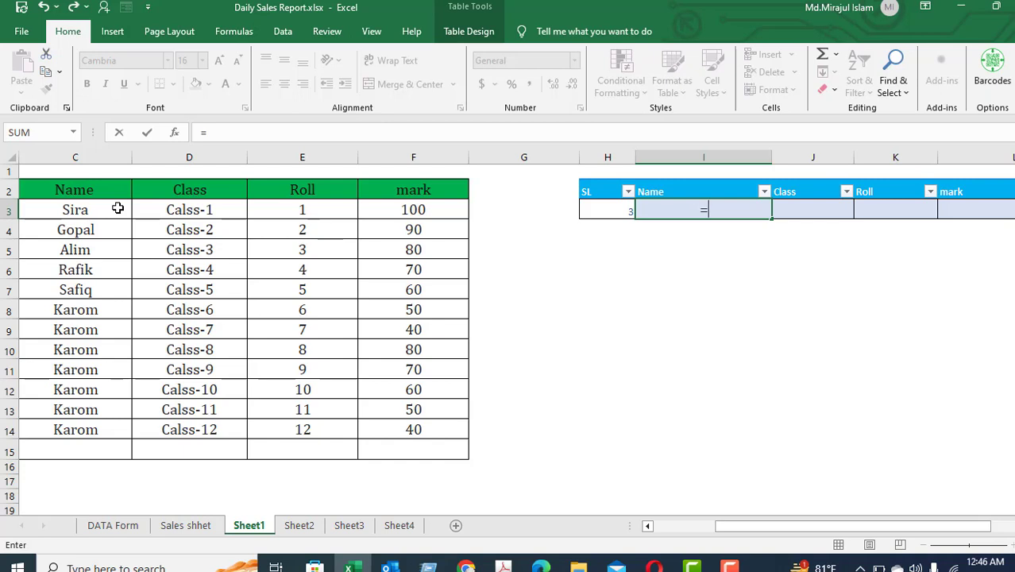
pyautogui.write('dg')
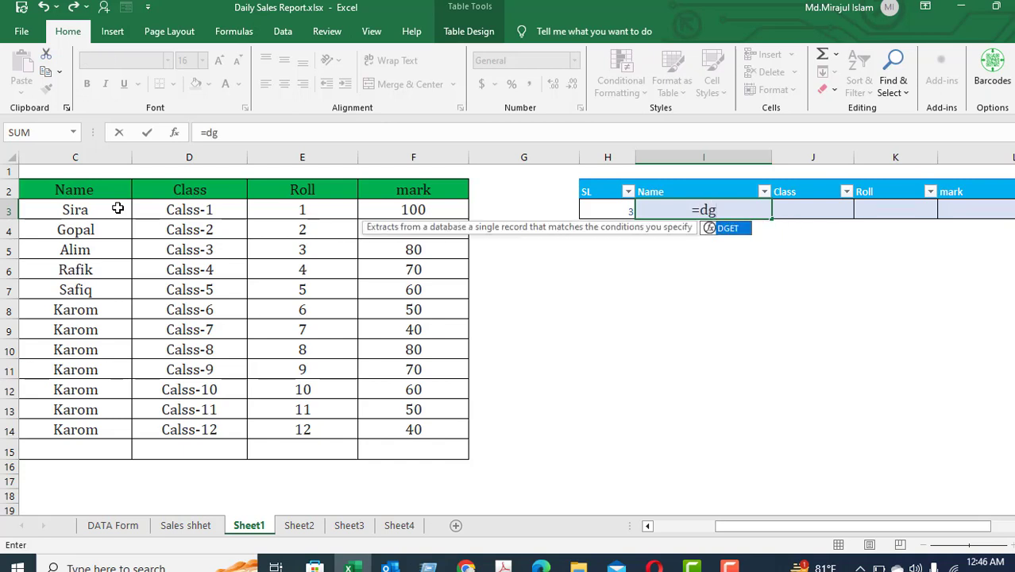
pyautogui.doubleClick(726, 230)
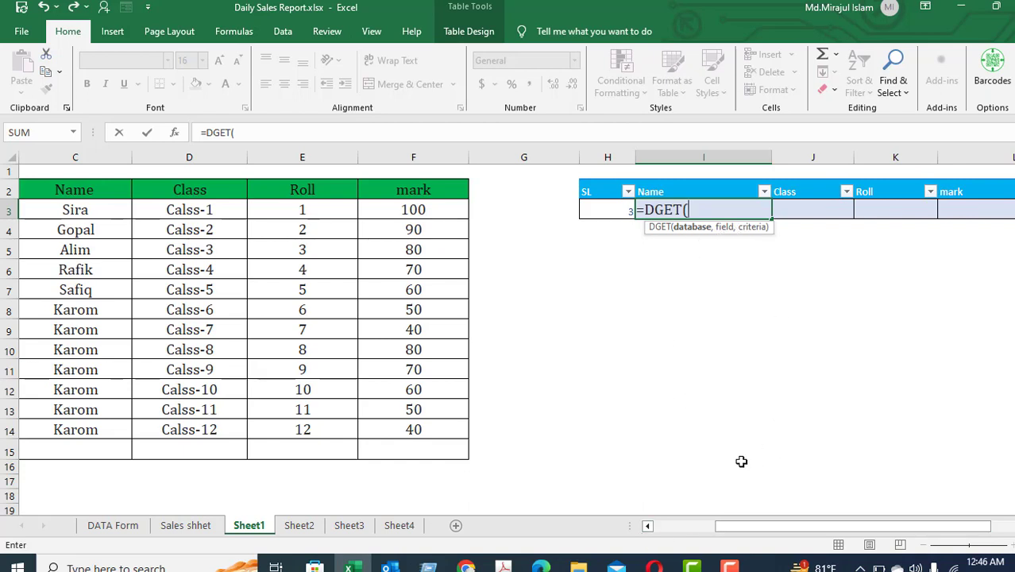
pyautogui.moveTo(718, 533); pyautogui.dragTo(647, 534)
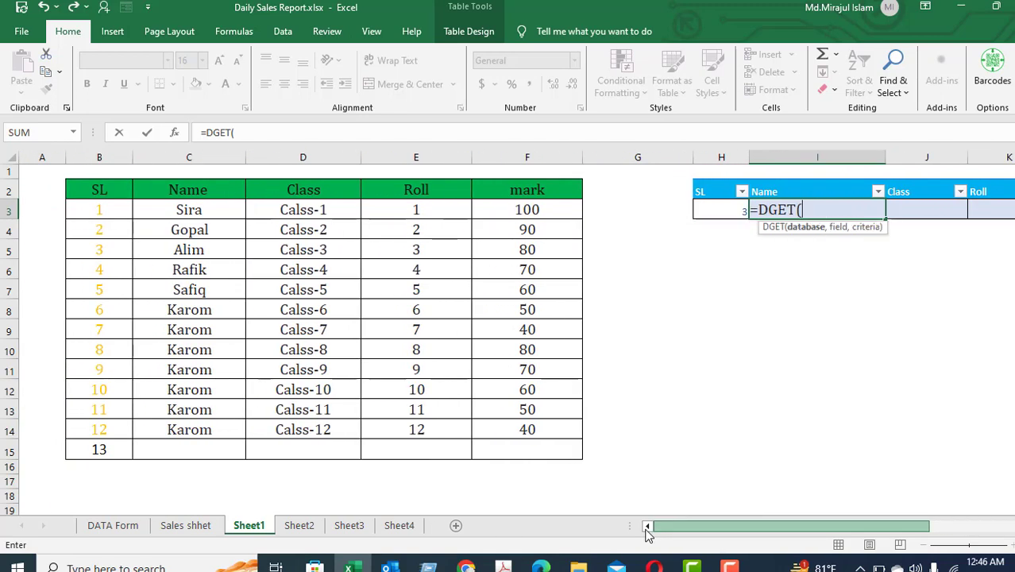
pyautogui.moveTo(111, 191); pyautogui.dragTo(519, 450)
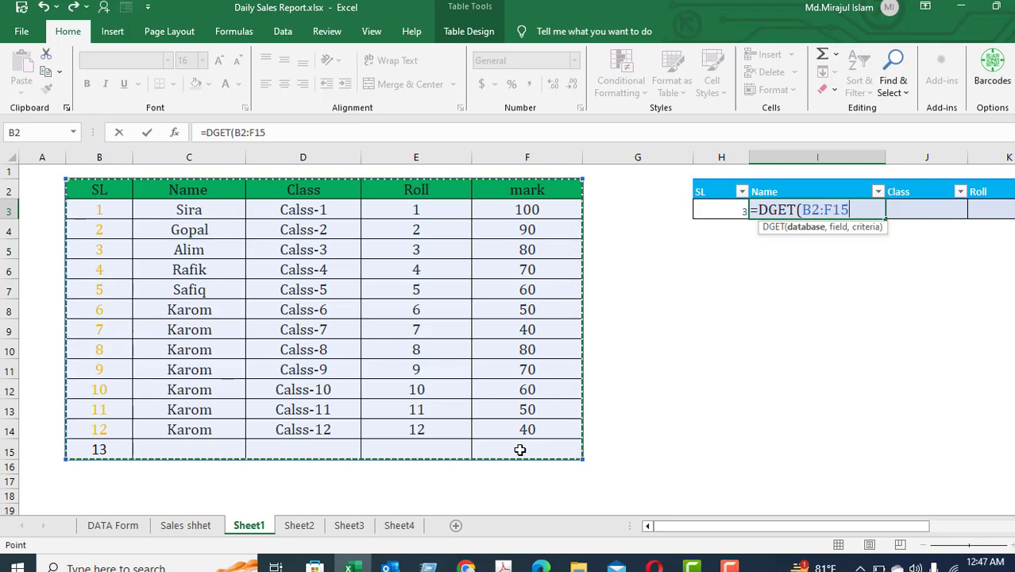
pyautogui.press('F4')
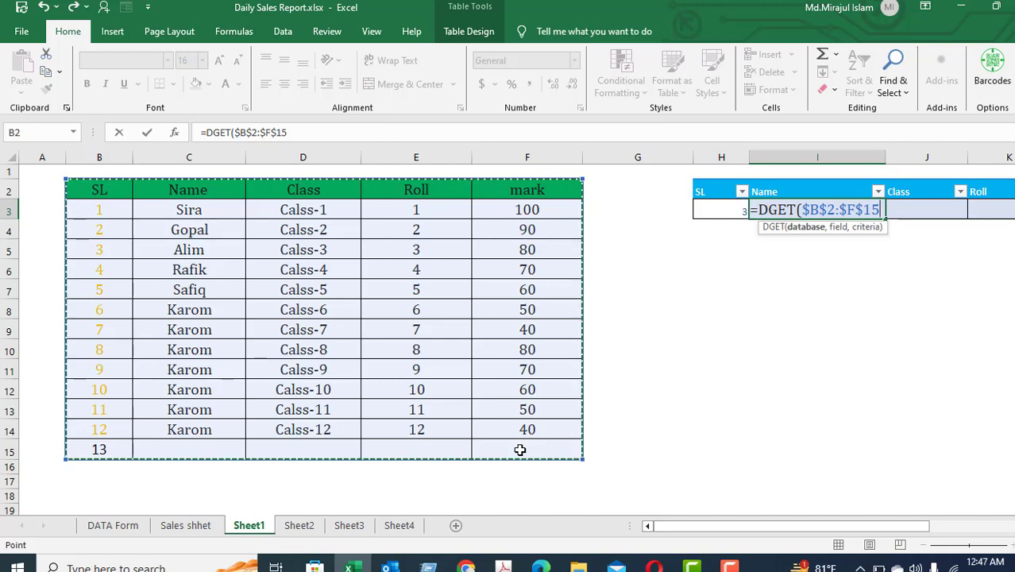
pyautogui.write(',')
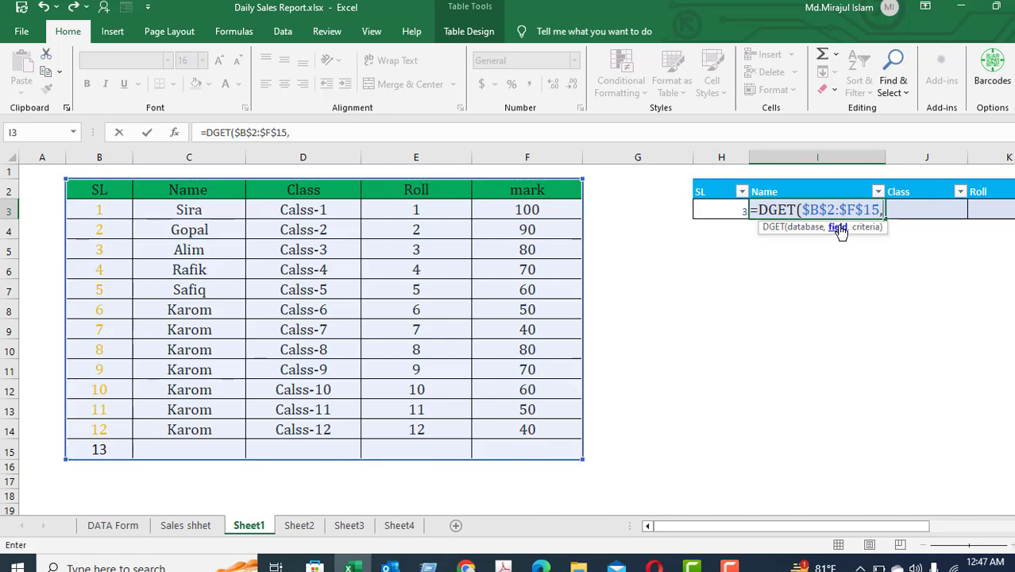
pyautogui.click(211, 196)
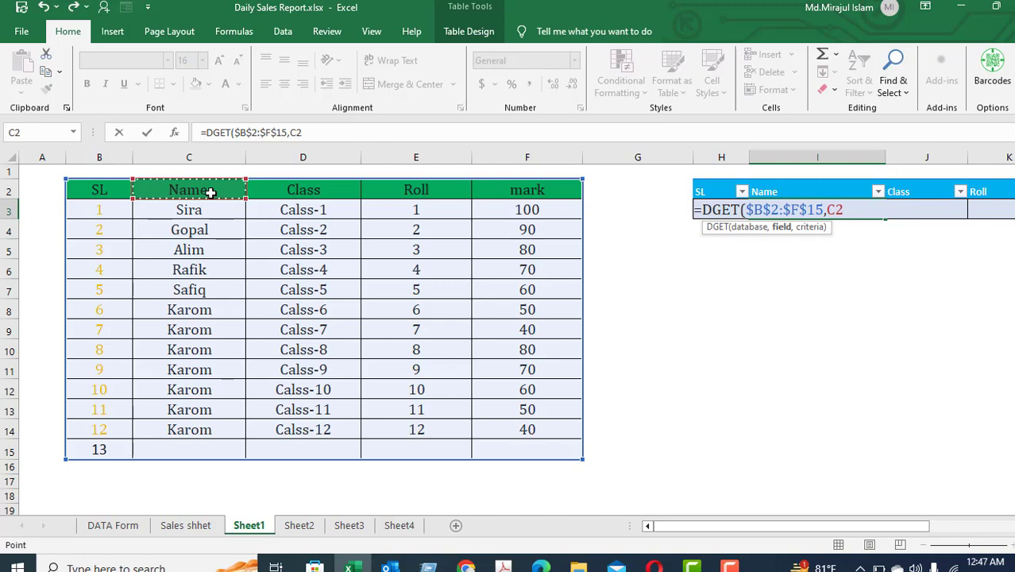
pyautogui.write(',')
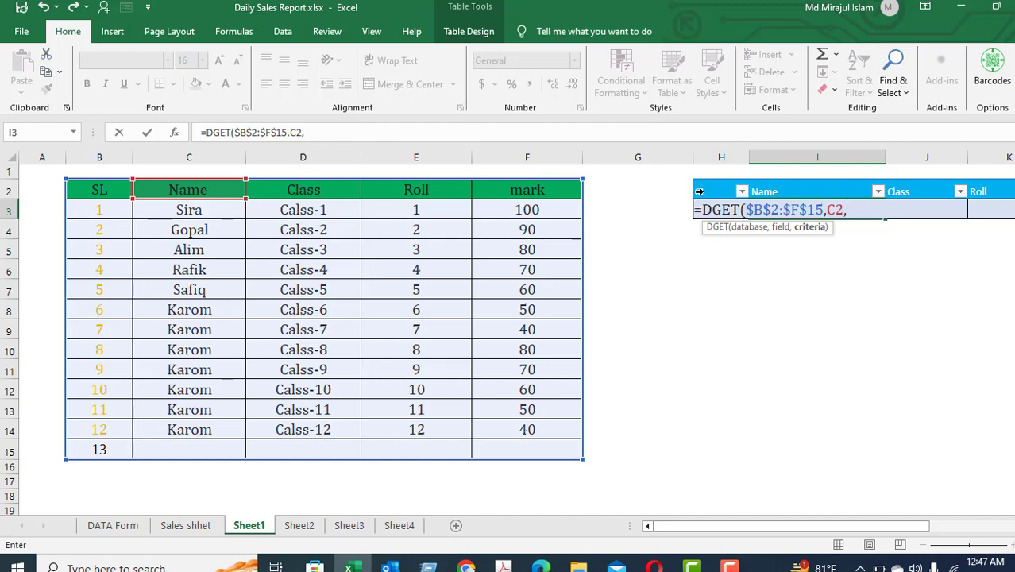
pyautogui.click(699, 191)
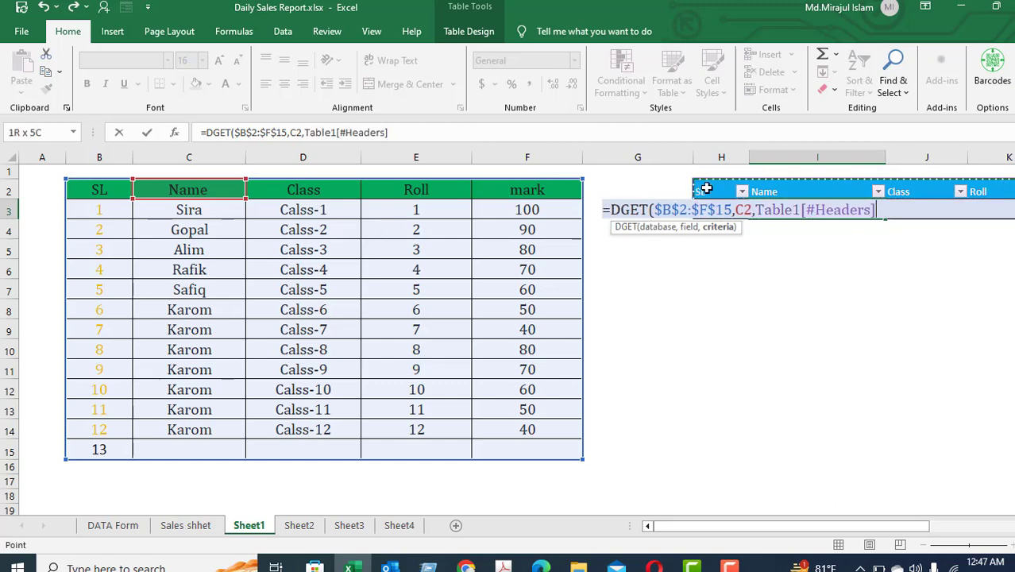
pyautogui.moveTo(706, 188); pyautogui.dragTo(714, 215)
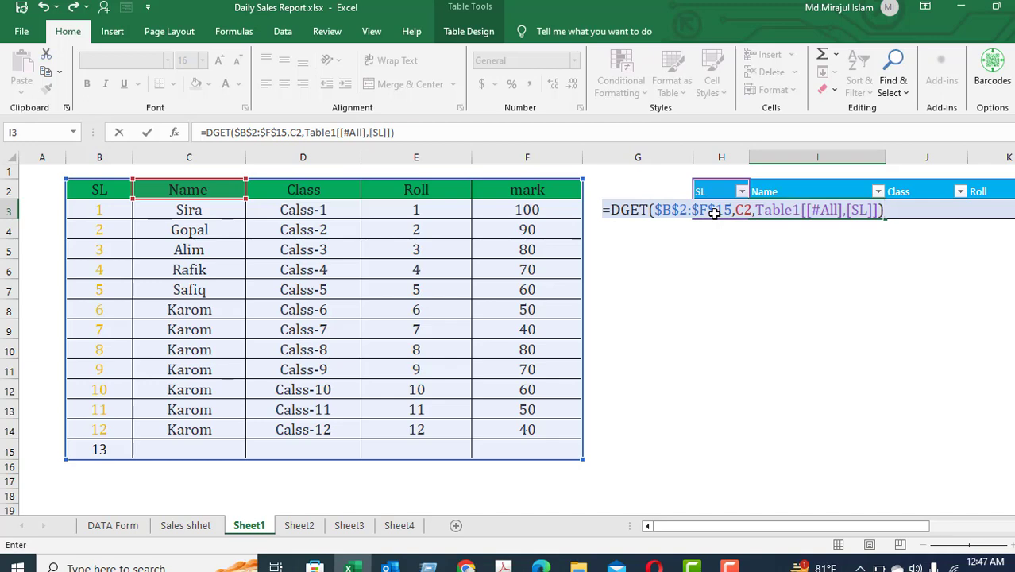
pyautogui.press('Return')
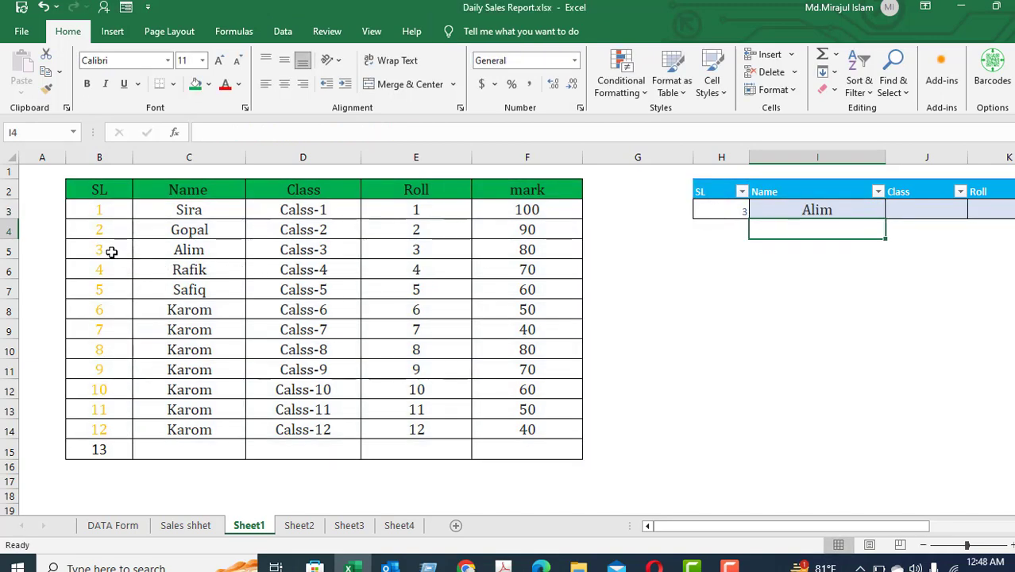
# Compare the result with the source row for SL 3 and open the DGET formula for review.
pyautogui.moveTo(108, 251); pyautogui.dragTo(236, 239)
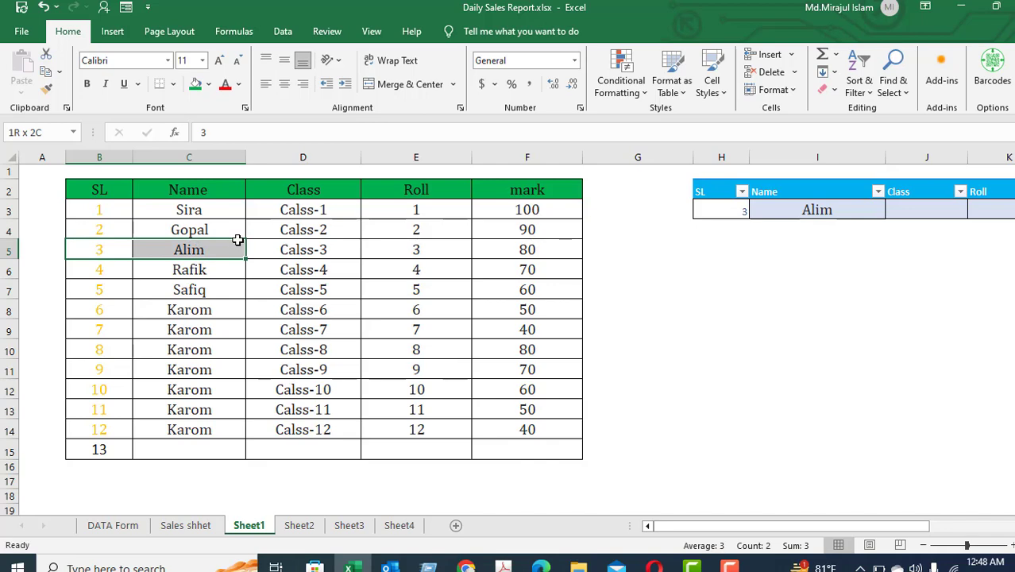
pyautogui.click(841, 213)
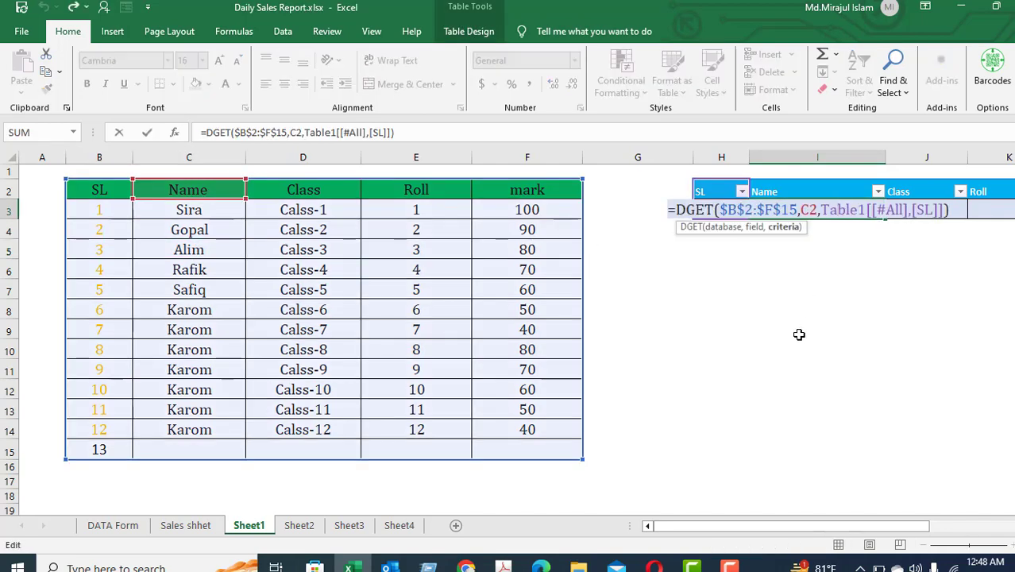
# Confirm the Name formula and fill it across the Class, Roll and mark cells of the lookup table.
pyautogui.click(798, 334)
pyautogui.click(818, 209)
pyautogui.press('Right')
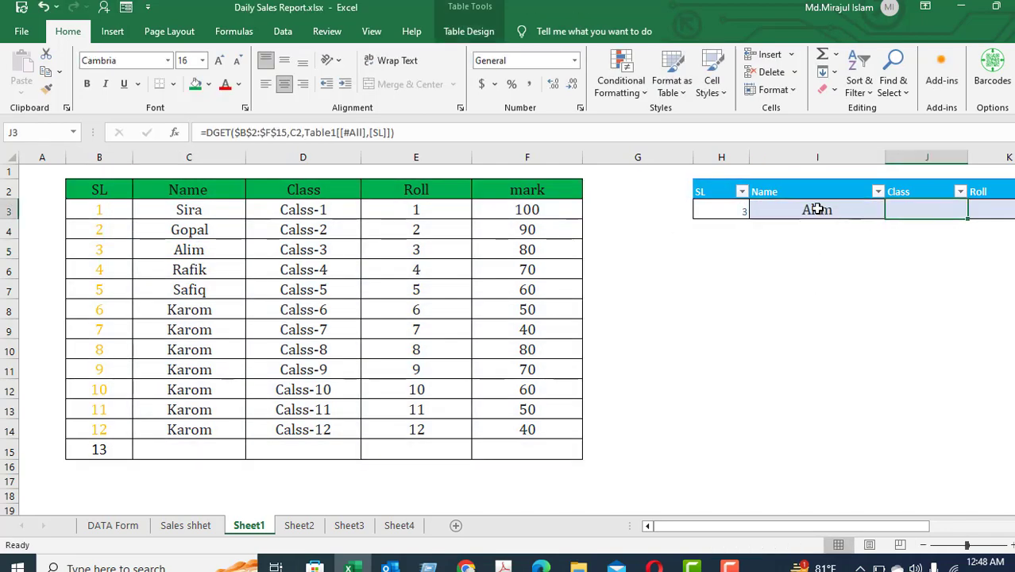
pyautogui.press('Right')
pyautogui.press('Right')
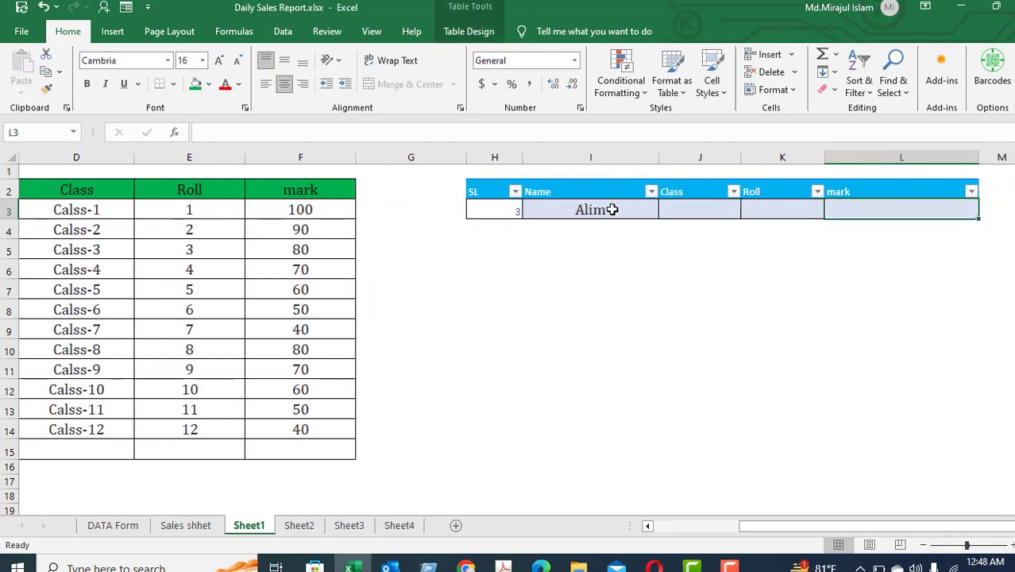
pyautogui.click(612, 209)
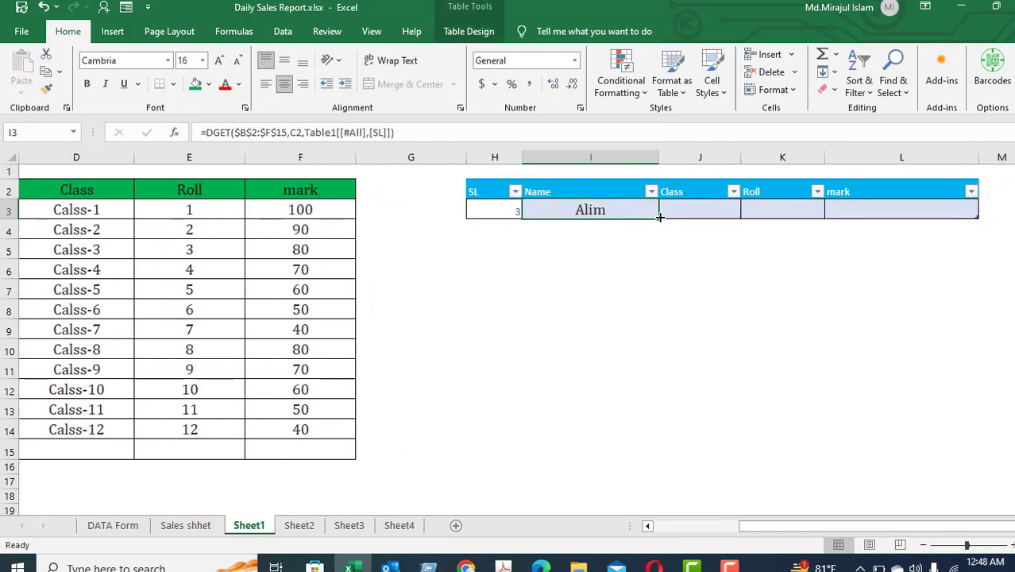
pyautogui.moveTo(905, 210); pyautogui.dragTo(927, 209)
pyautogui.click(614, 206)
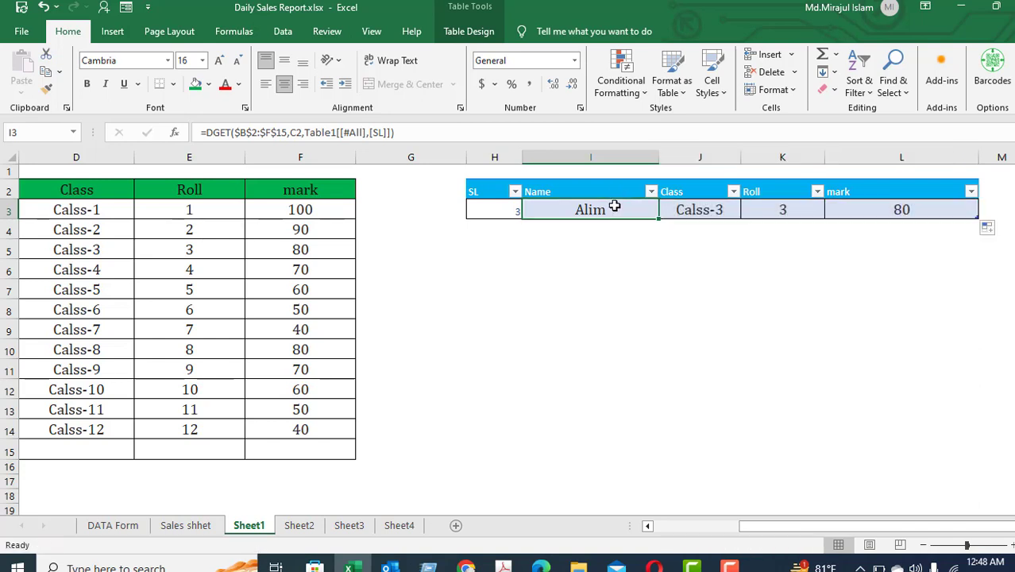
# Step through the lookup table cells and the source table to review each DGET formula and its result.
pyautogui.click(489, 212)
pyautogui.press('Right')
pyautogui.press('Right')
pyautogui.press('Right')
pyautogui.press('Right')
pyautogui.press('Right')
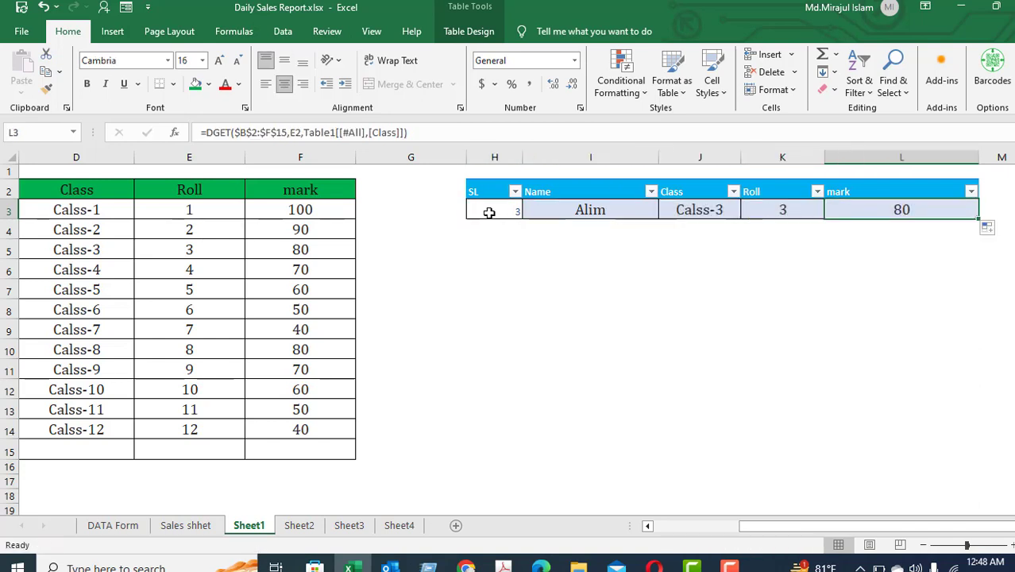
pyautogui.press('Left')
pyautogui.press('Left')
pyautogui.press('Left')
pyautogui.press('Left')
pyautogui.press('Left')
pyautogui.press('Right')
pyautogui.press('Right')
pyautogui.press('Right')
pyautogui.press('Right')
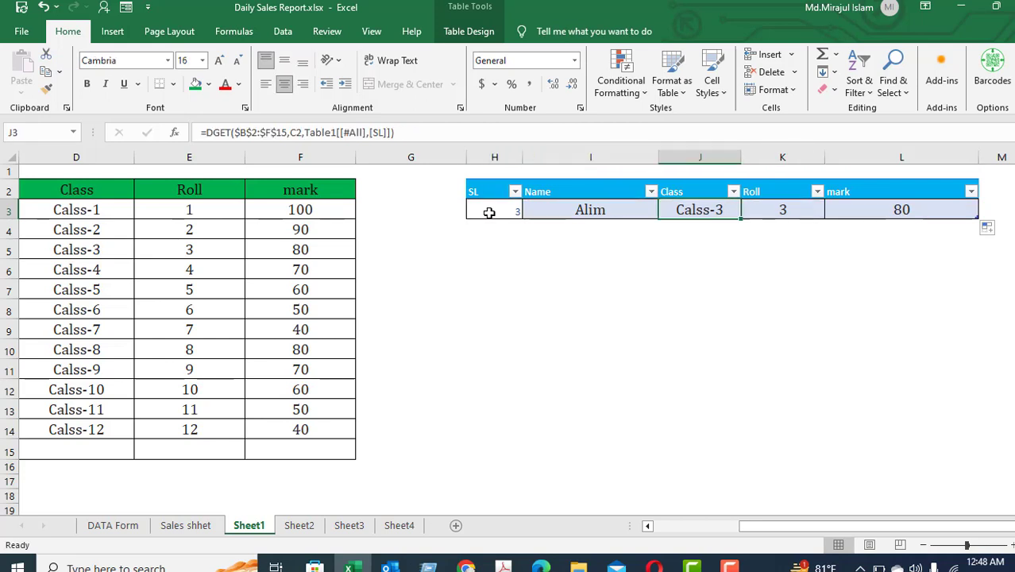
pyautogui.press('Left')
pyautogui.press('Left')
pyautogui.press('Left')
pyautogui.press('Left')
pyautogui.press('Left')
pyautogui.press('Left')
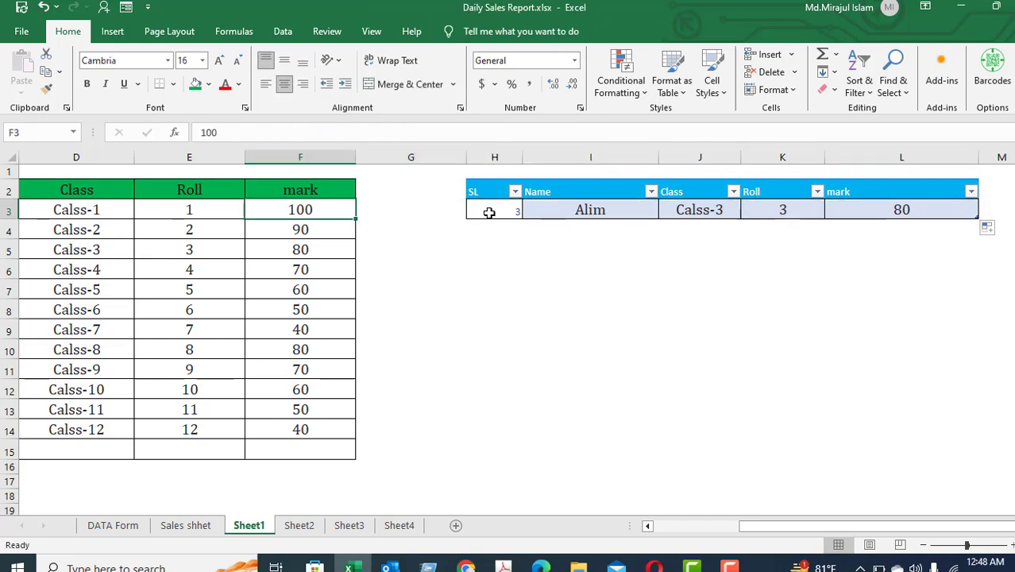
pyautogui.press('Right')
pyautogui.press('Right')
pyautogui.press('Right')
pyautogui.press('Left')
pyautogui.press('Left')
pyautogui.press('Left')
pyautogui.press('Right')
pyautogui.press('Right')
pyautogui.press('Right')
pyautogui.press('Left')
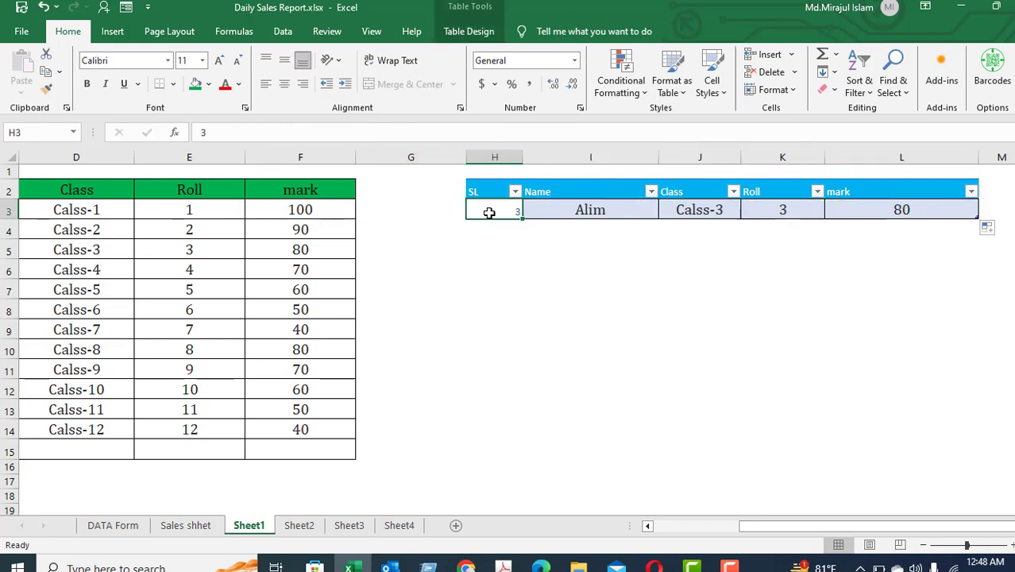
pyautogui.press('Right')
pyautogui.press('Right')
pyautogui.press('Left')
pyautogui.press('Left')
pyautogui.press('Left')
pyautogui.press('Left')
pyautogui.press('Left')
pyautogui.press('Left')
pyautogui.press('Left')
pyautogui.press('Left')
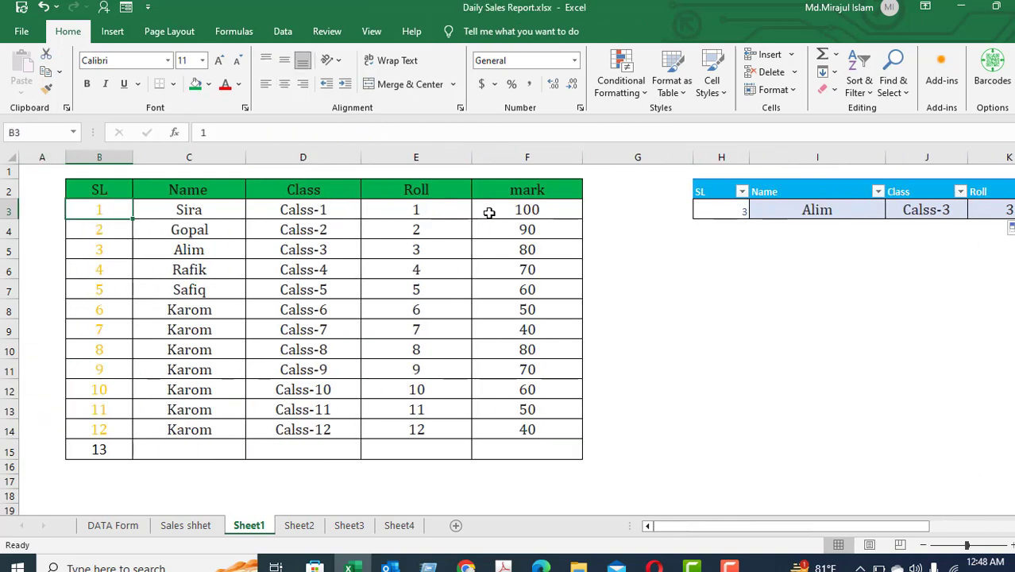
pyautogui.press('Right')
pyautogui.press('Right')
pyautogui.press('Right')
pyautogui.press('Right')
pyautogui.press('Right')
pyautogui.press('Right')
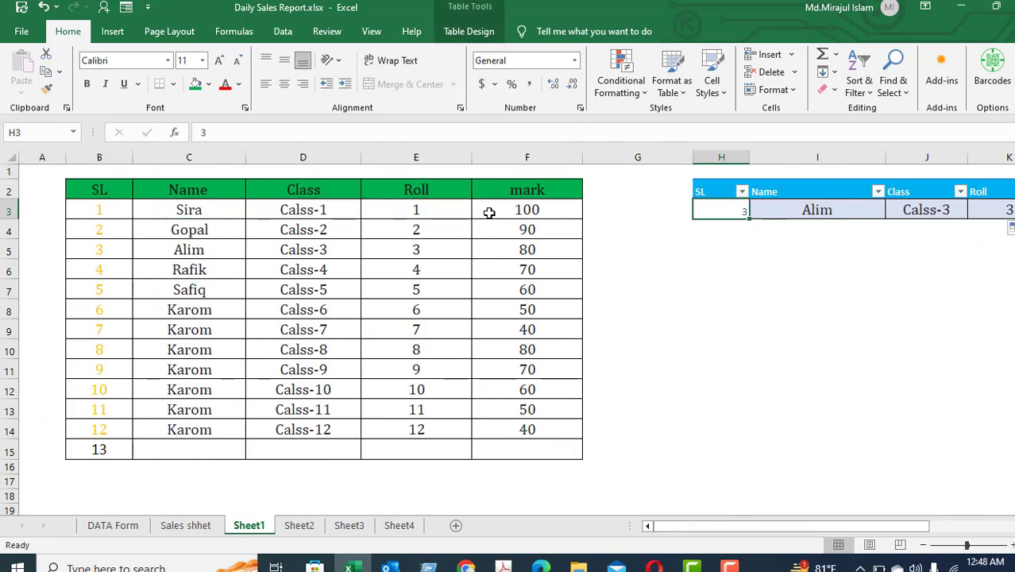
pyautogui.press('Right')
pyautogui.press('Right')
pyautogui.press('Right')
pyautogui.press('Right')
pyautogui.press('Right')
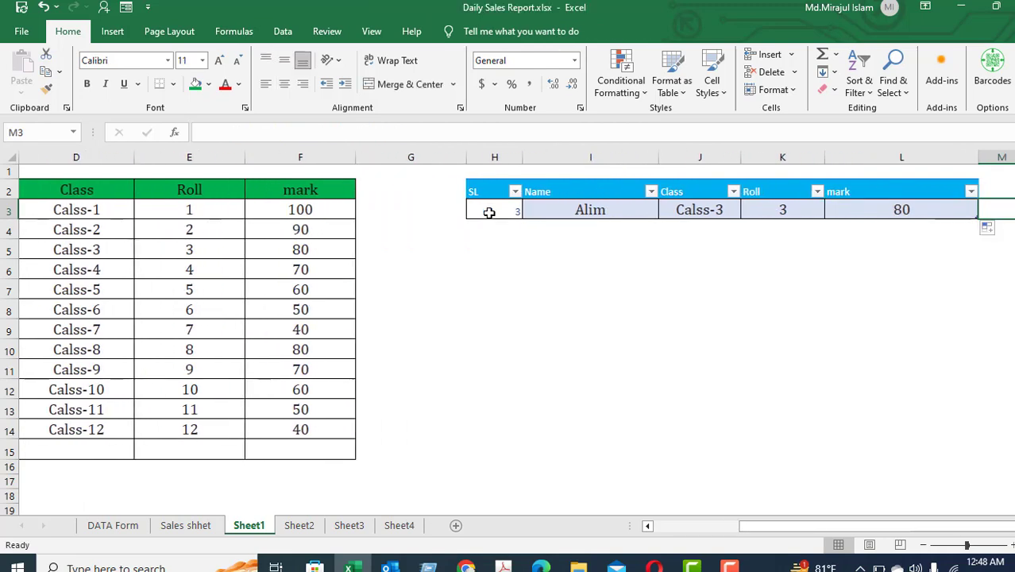
pyautogui.press('Left')
pyautogui.press('Left')
pyautogui.press('Left')
pyautogui.press('Left')
pyautogui.press('Right')
pyautogui.press('Right')
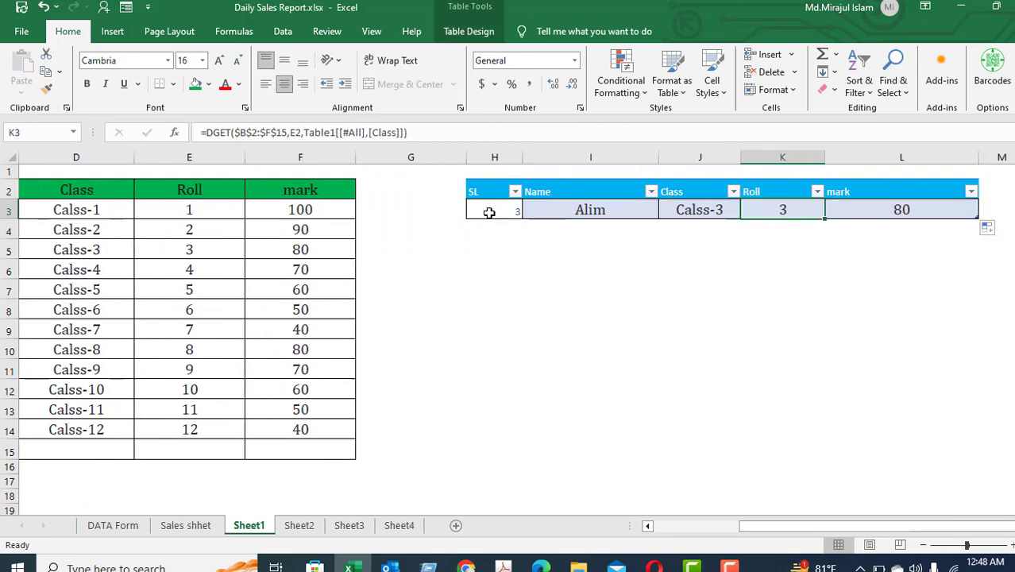
pyautogui.press('Right')
pyautogui.press('Left')
pyautogui.press('Left')
pyautogui.press('Left')
pyautogui.press('Left')
pyautogui.press('Left')
pyautogui.press('Left')
pyautogui.press('Left')
pyautogui.press('Left')
pyautogui.press('Left')
pyautogui.press('Left')
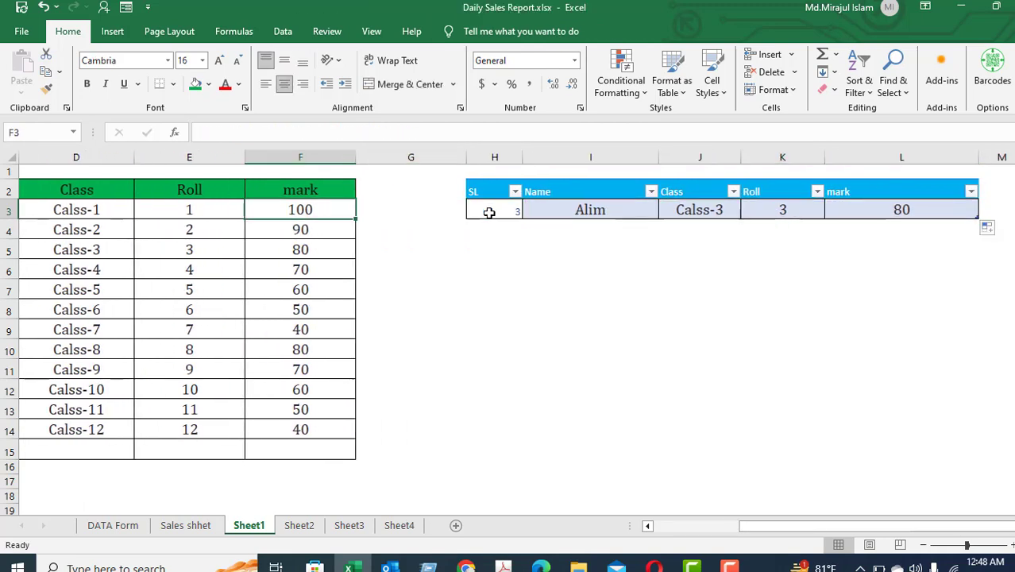
pyautogui.press('Right')
pyautogui.press('Down')
pyautogui.press('Down')
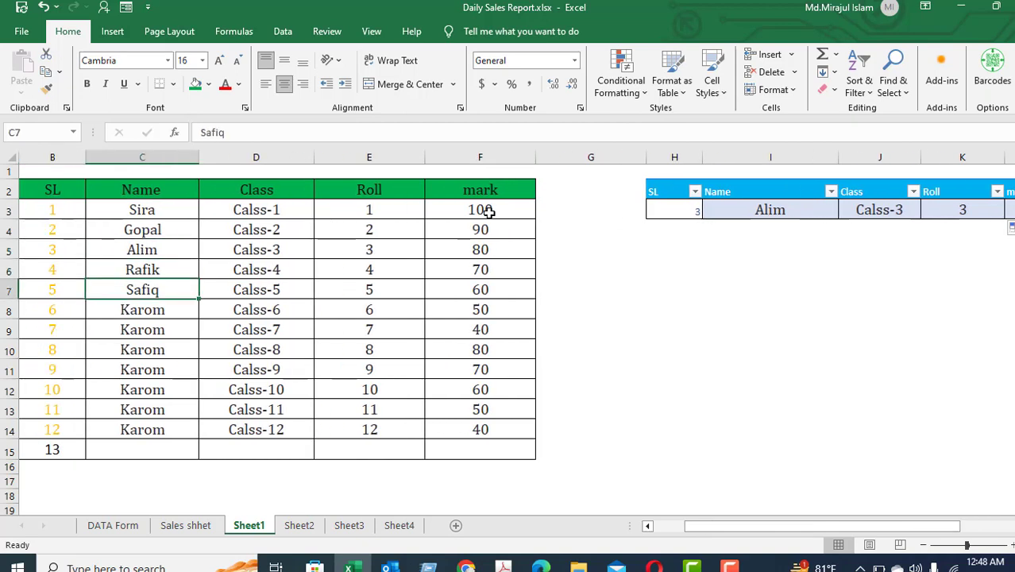
pyautogui.press('Right')
pyautogui.press('Right')
pyautogui.press('Right')
pyautogui.press('Right')
pyautogui.press('Right')
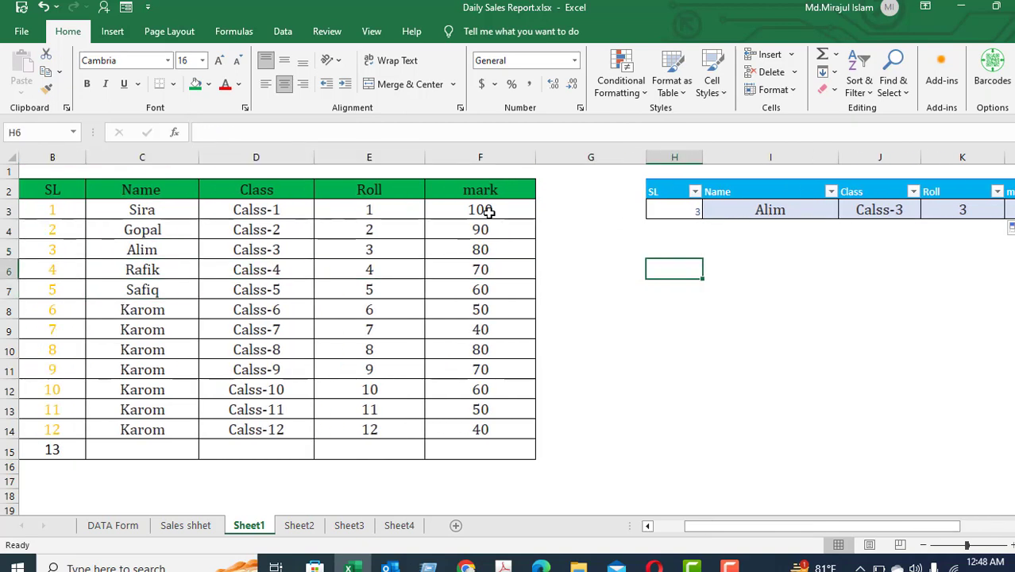
# Change the SL number in the lookup table to 5.
pyautogui.press('Up')
pyautogui.press('Up')
pyautogui.press('Up')
pyautogui.write('5')
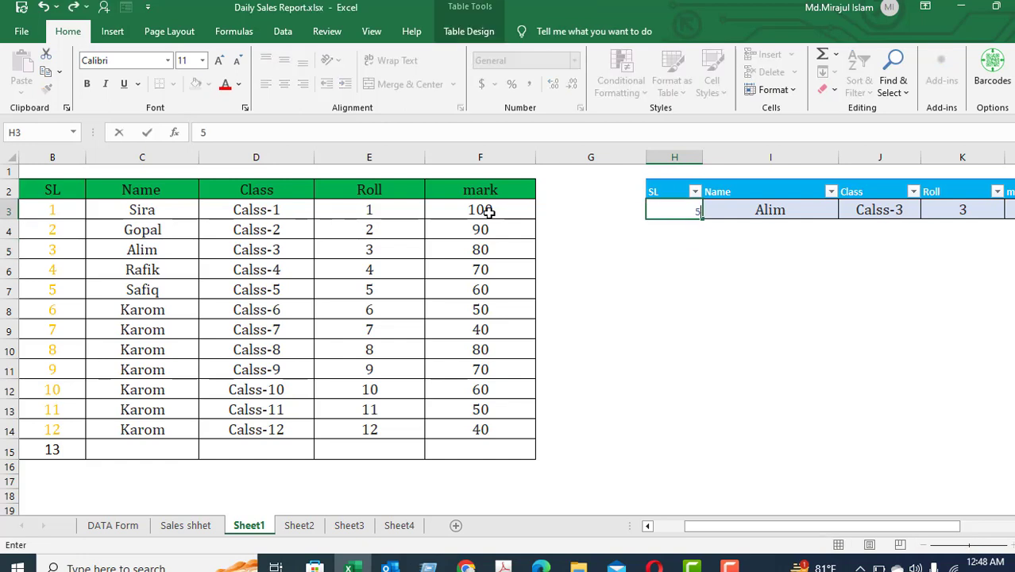
pyautogui.press('Tab')
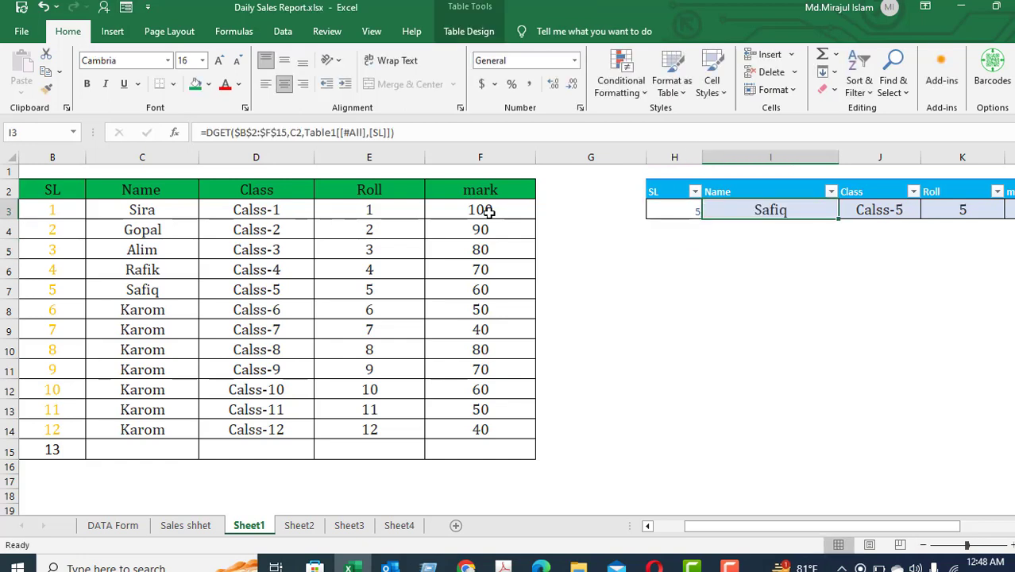
# Step through the lookup results and the source row for SL 5 to compare them.
pyautogui.press('Up')
pyautogui.press('Left')
pyautogui.press('Right')
pyautogui.press('Right')
pyautogui.press('Right')
pyautogui.press('Right')
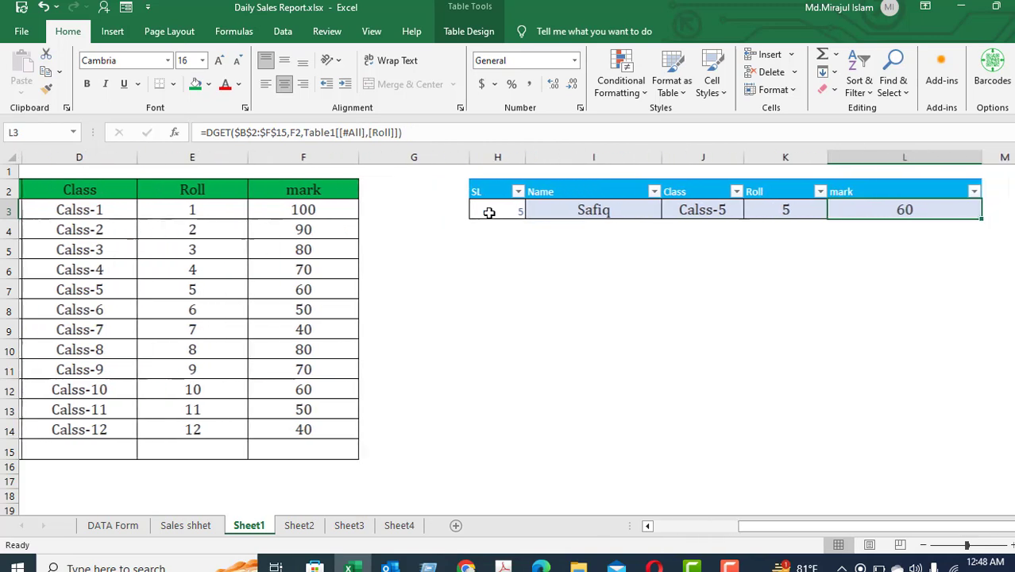
pyautogui.press('Left')
pyautogui.press('Left')
pyautogui.press('Left')
pyautogui.press('Left')
pyautogui.press('Left')
pyautogui.press('Left')
pyautogui.press('Left')
pyautogui.press('Left')
pyautogui.press('Left')
pyautogui.press('Right')
pyautogui.press('Right')
pyautogui.press('Right')
pyautogui.press('Right')
pyautogui.press('Right')
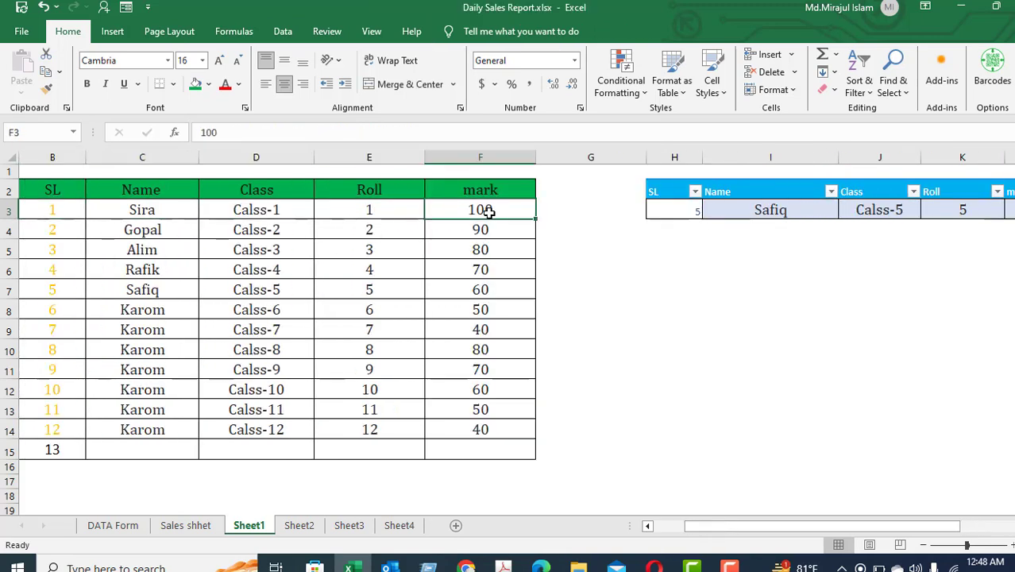
# Change the SL number in the lookup table to 4.
pyautogui.press('Down')
pyautogui.press('Up')
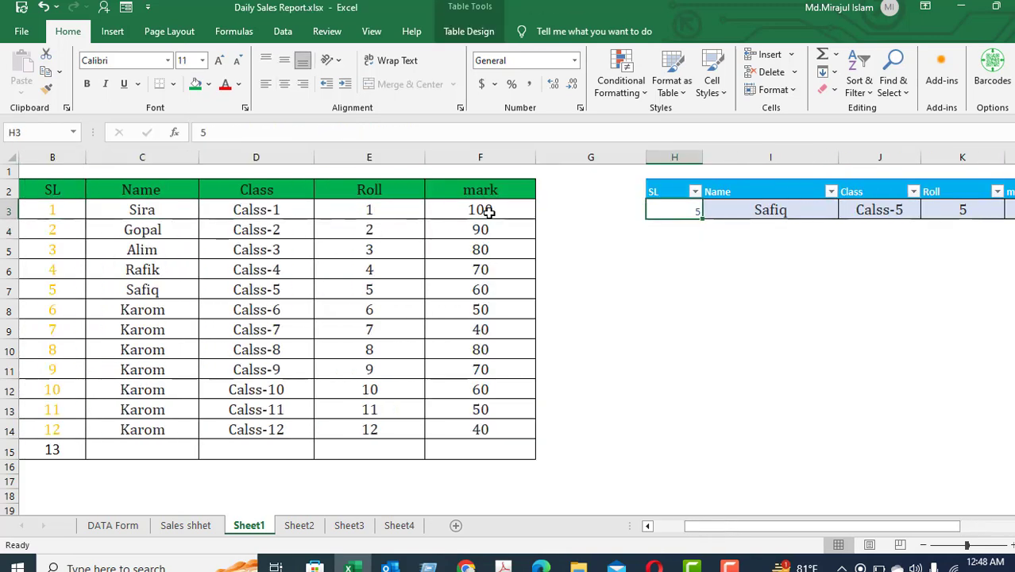
pyautogui.write('4')
pyautogui.press('Return')
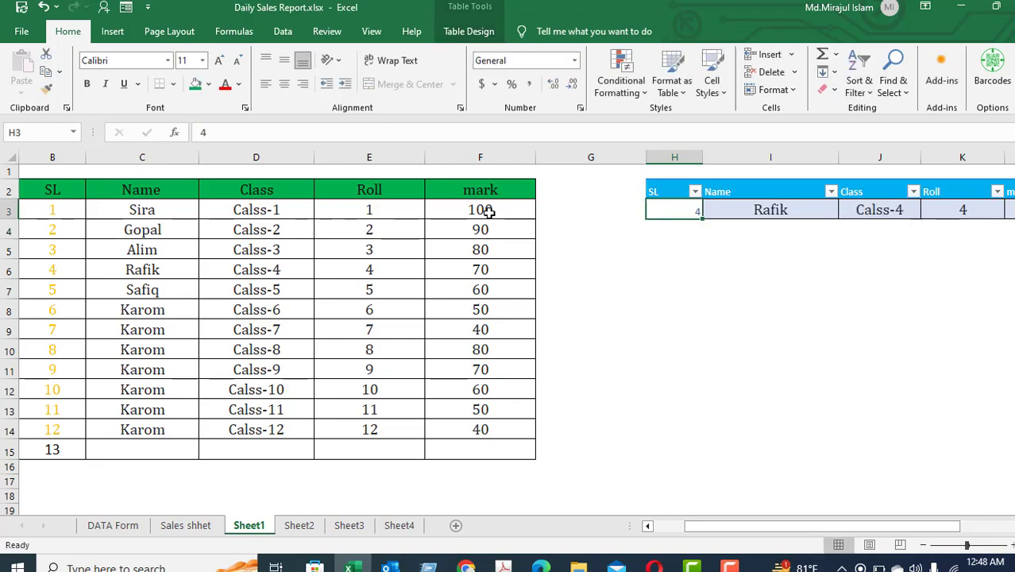
# Step across the lookup table cells to review the formulas returning the SL 4 record.
pyautogui.press('Up')
pyautogui.press('Right')
pyautogui.press('Right')
pyautogui.press('Right')
pyautogui.press('Right')
pyautogui.press('Left')
pyautogui.press('Left')
pyautogui.press('Left')
pyautogui.press('Left')
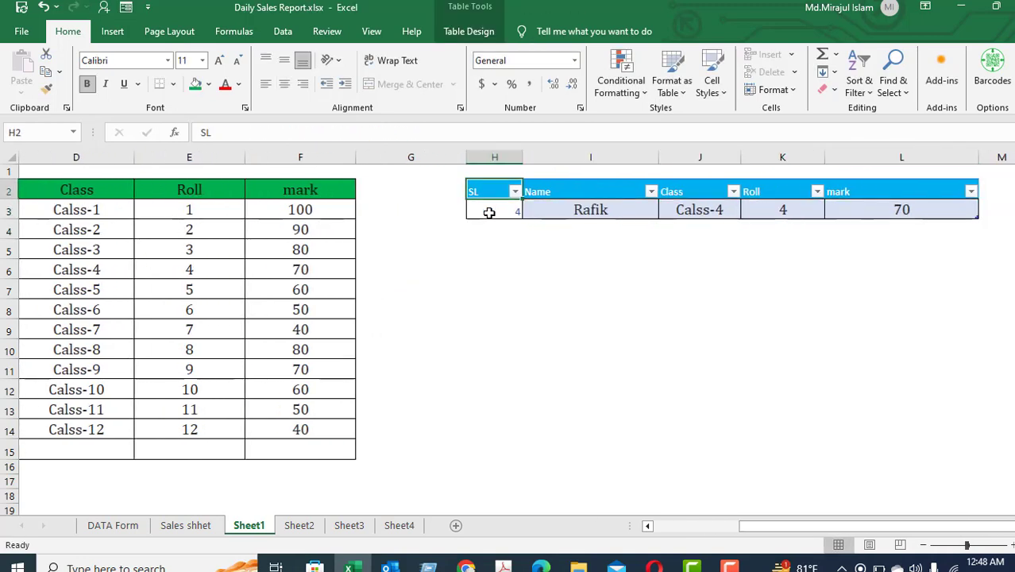
pyautogui.press('Right')
pyautogui.press('Right')
pyautogui.press('Right')
pyautogui.press('Right')
pyautogui.press('Right')
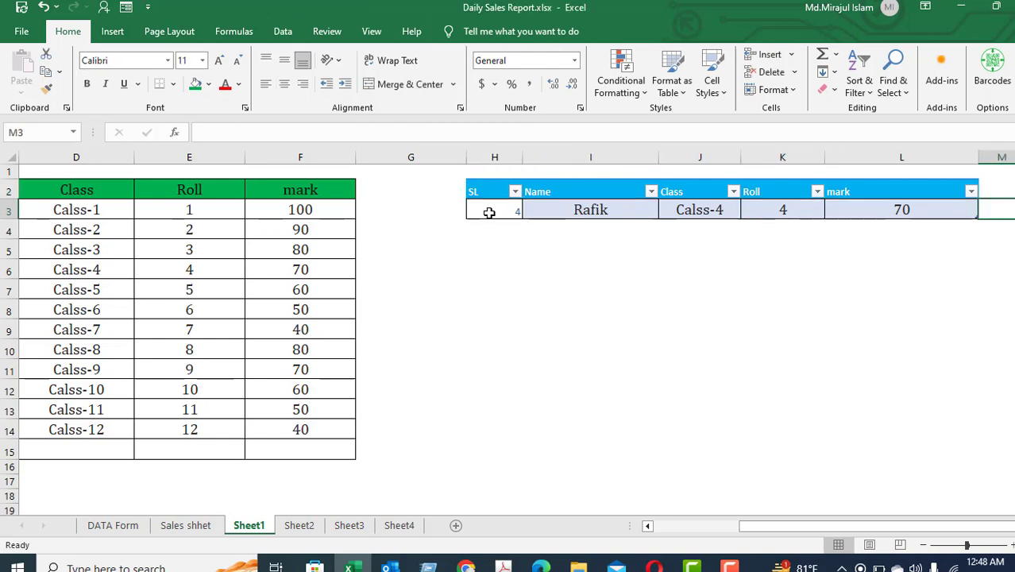
pyautogui.press('Left')
pyautogui.press('Left')
pyautogui.press('Left')
pyautogui.press('Left')
pyautogui.press('Left')
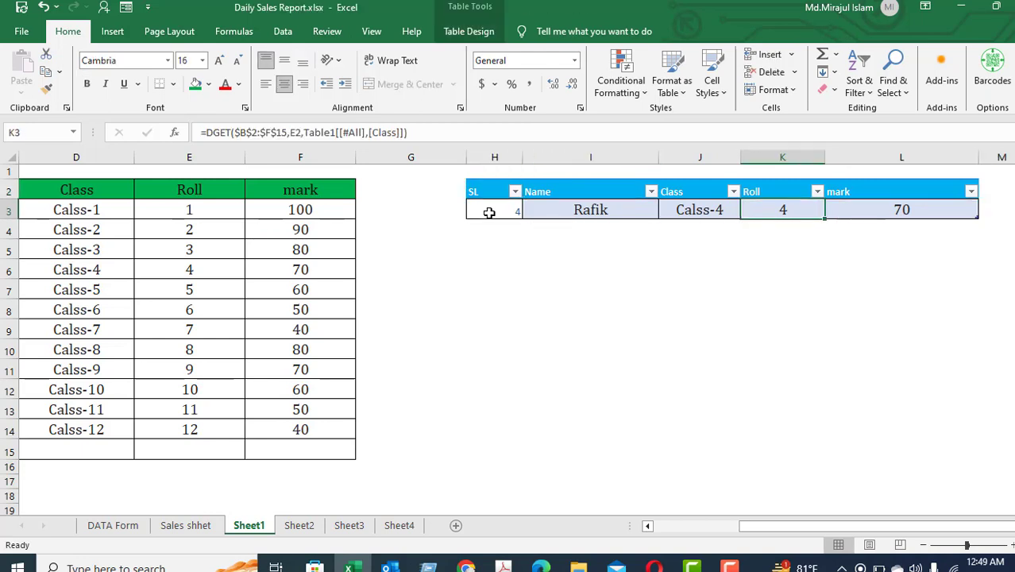
pyautogui.press('Right')
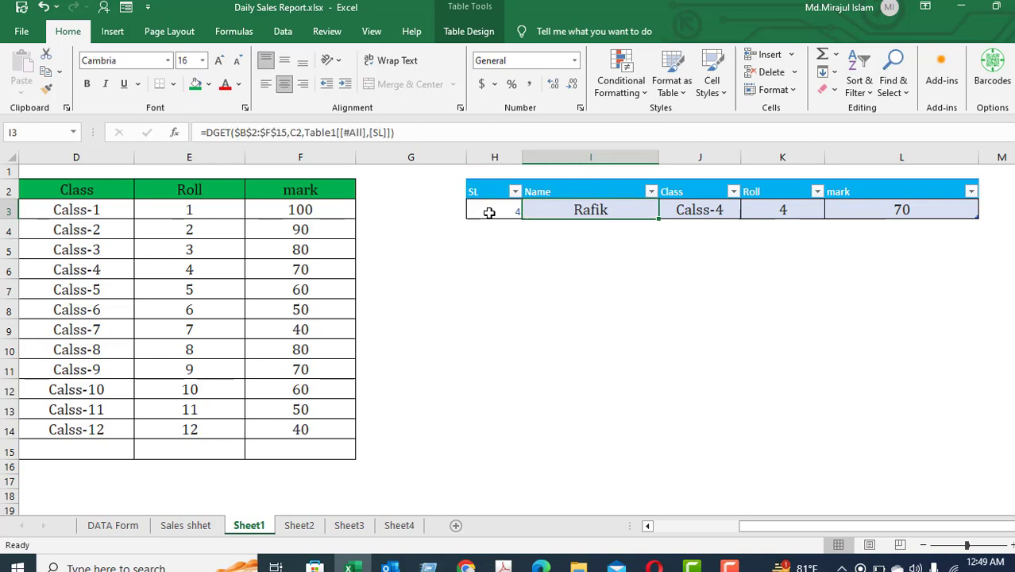
pyautogui.press('Left')
pyautogui.press('Left')
pyautogui.press('Right')
pyautogui.press('Right')
pyautogui.press('Right')
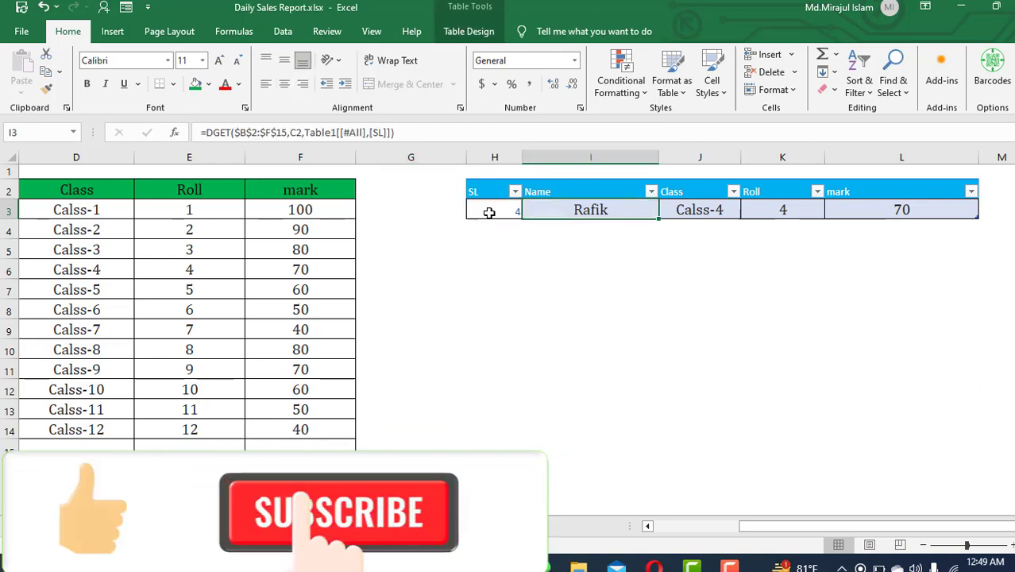